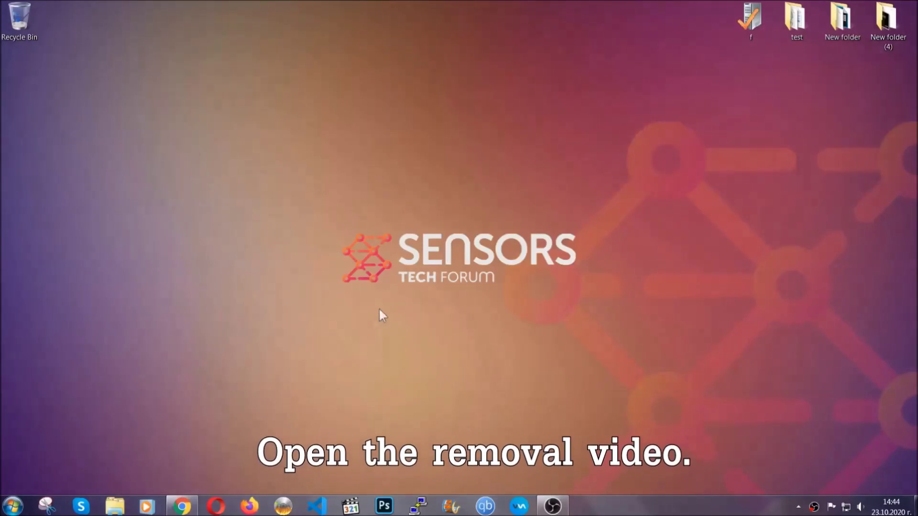
Step: Bring the 'How to Remove a Ransomware Virus (Windows)' YouTube video to the front in Chrome
left_click(182, 507)
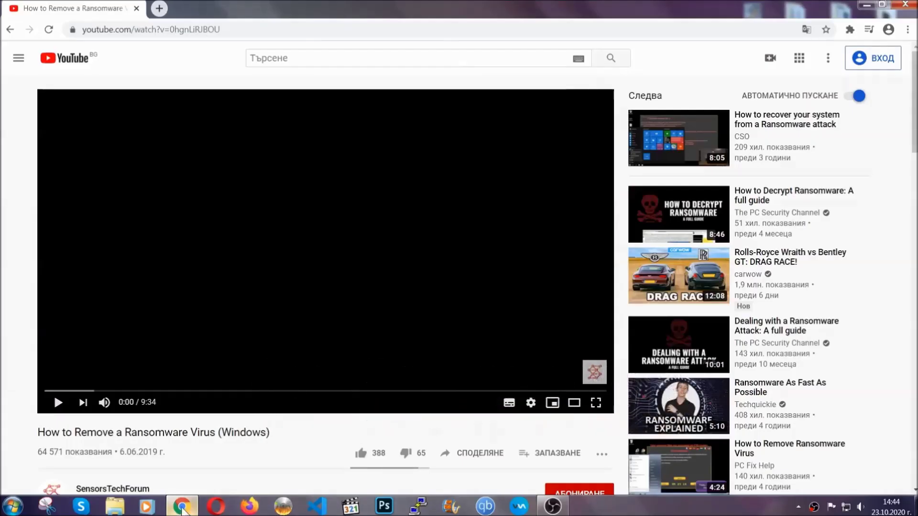
Step: Follow the description link to the SensorsTechForum article and launch the downloaded SpyHunter-Installer.exe
scroll(167, 391, "down", 3)
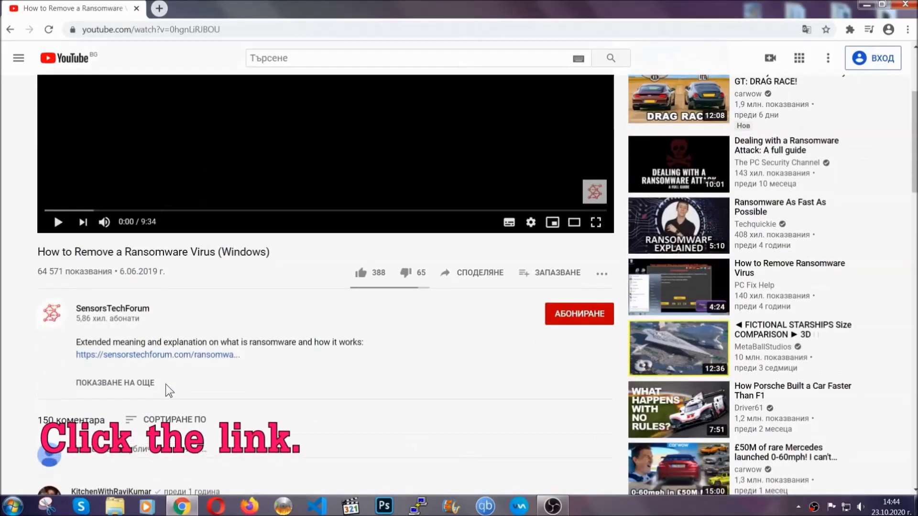
left_click(185, 363)
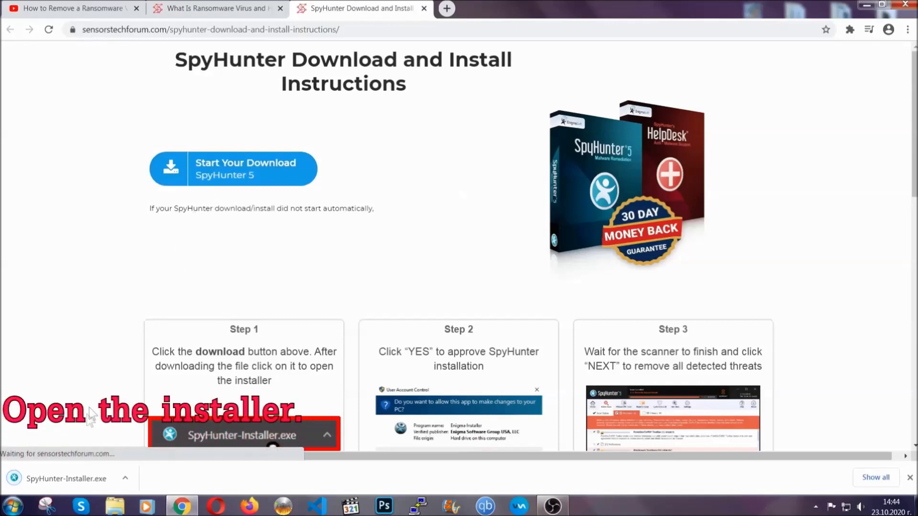
left_click(65, 478)
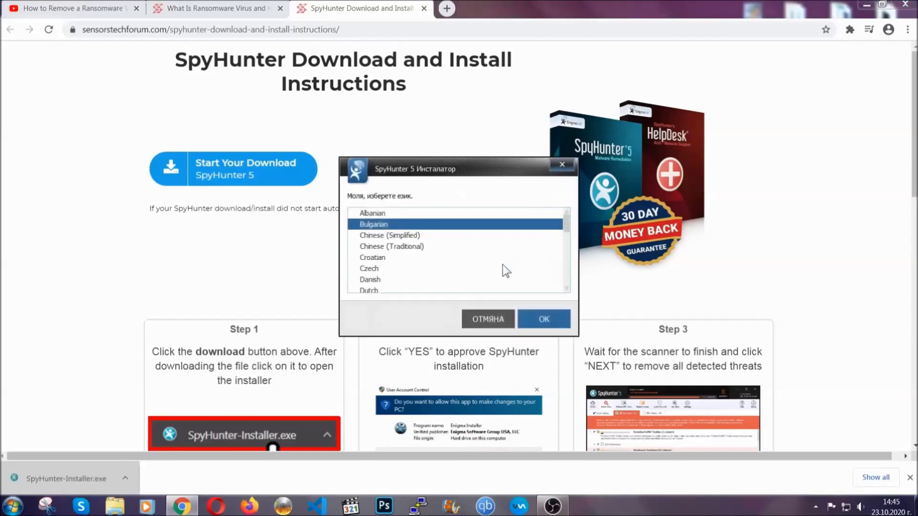
Step: Install SpyHunter 5 in English with the EULA accepted, and finish setup to start scanning
scroll(473, 263, "down", 2)
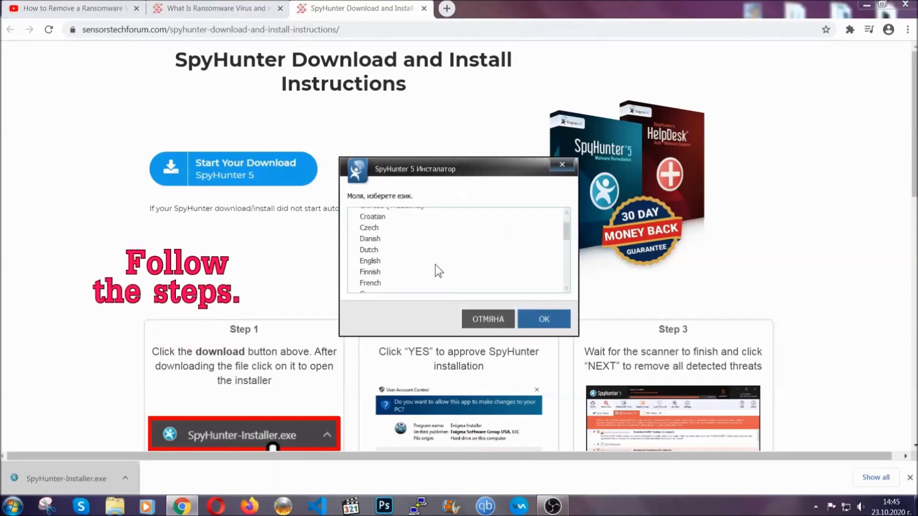
left_click(433, 265)
left_click(535, 319)
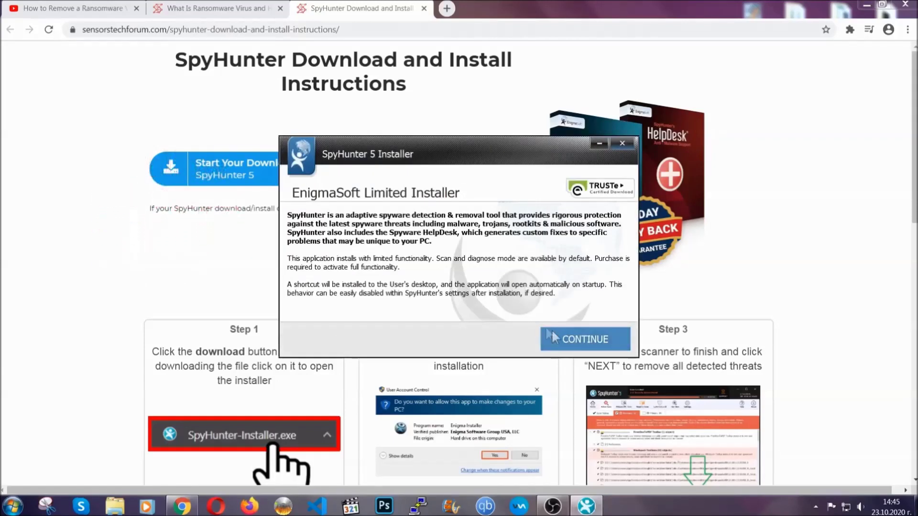
left_click(552, 334)
left_click(526, 310)
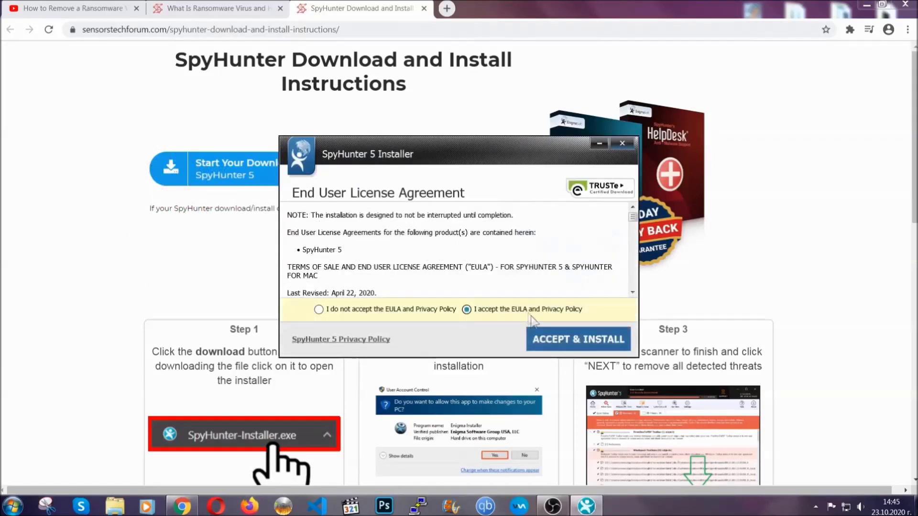
left_click(548, 340)
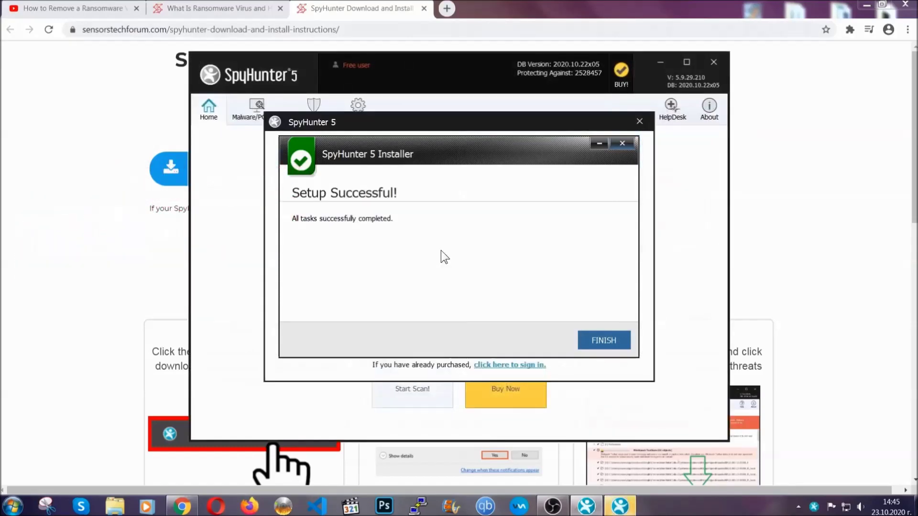
left_click(587, 342)
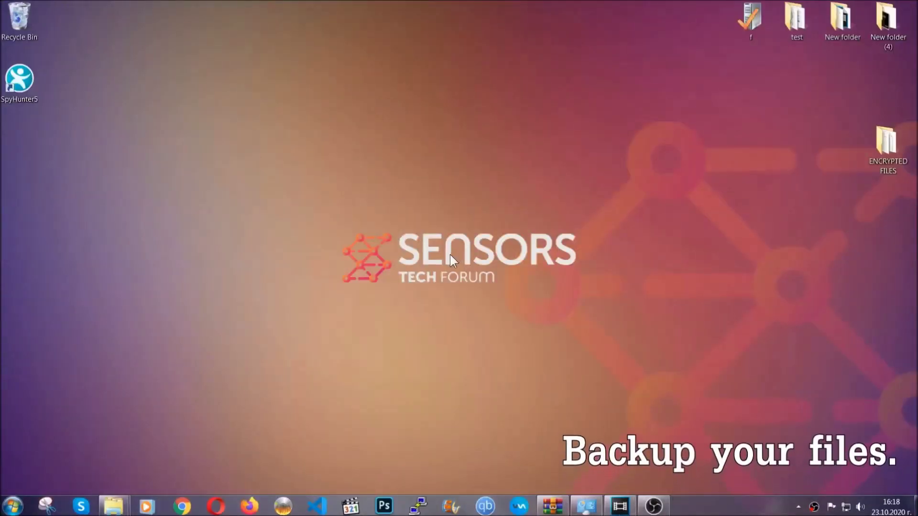
Step: Copy all six .efji files from the ENCRYPTED FILES folder
double_click(882, 147)
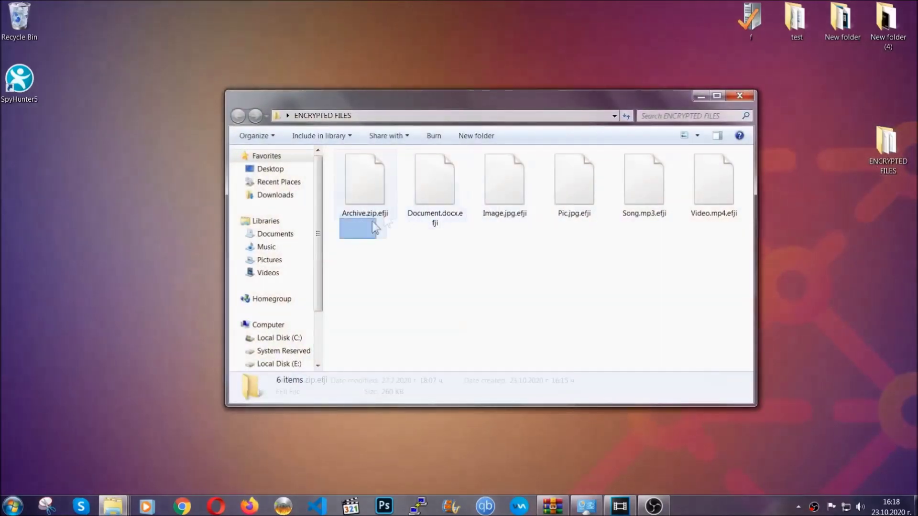
left_click_drag(375, 227, 718, 170)
right_click(718, 170)
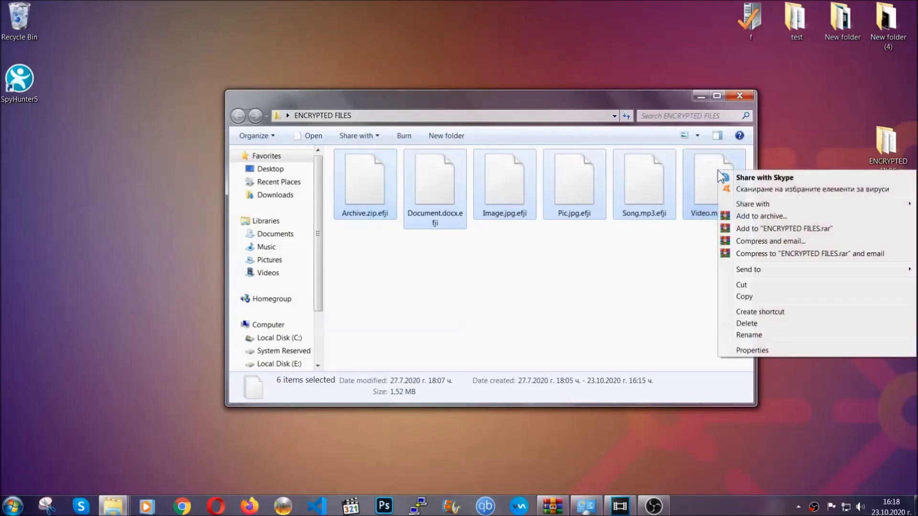
left_click(744, 297)
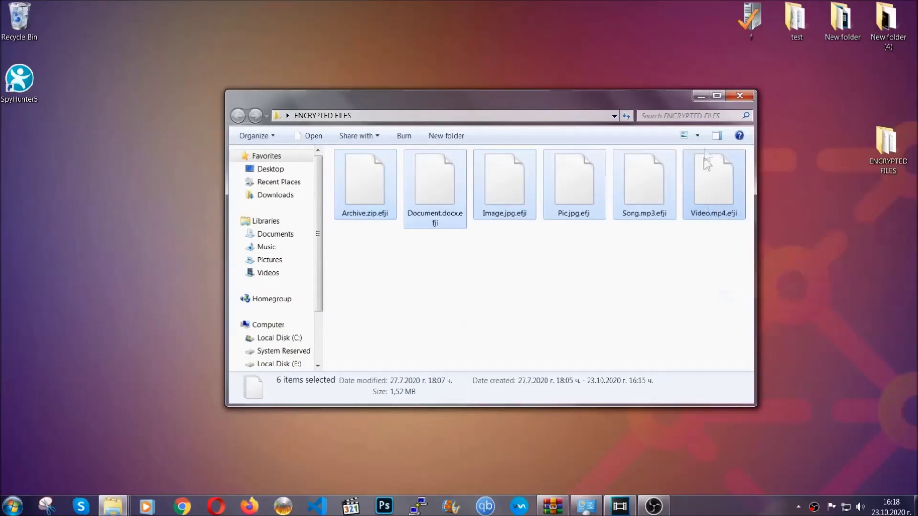
left_click(701, 97)
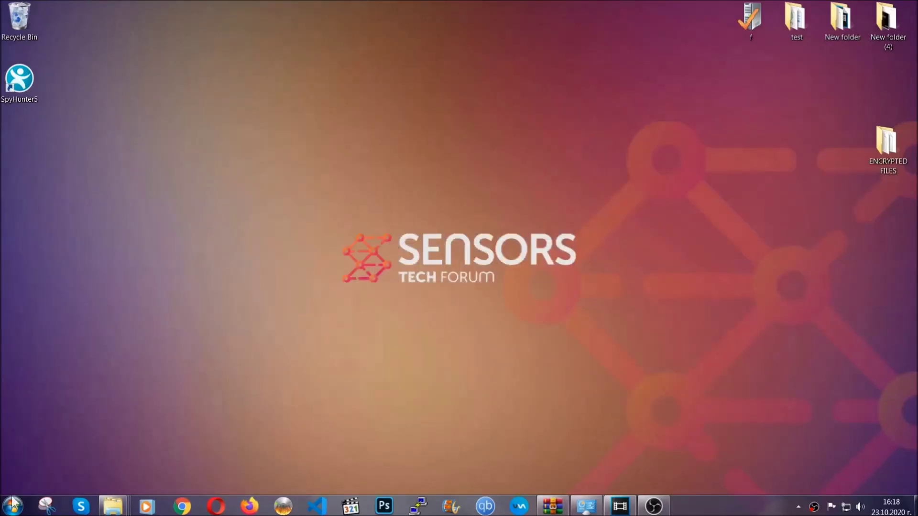
Step: Paste the six copied files onto FLASH DRIVE (H:) and close its window
left_click(12, 506)
left_click(173, 355)
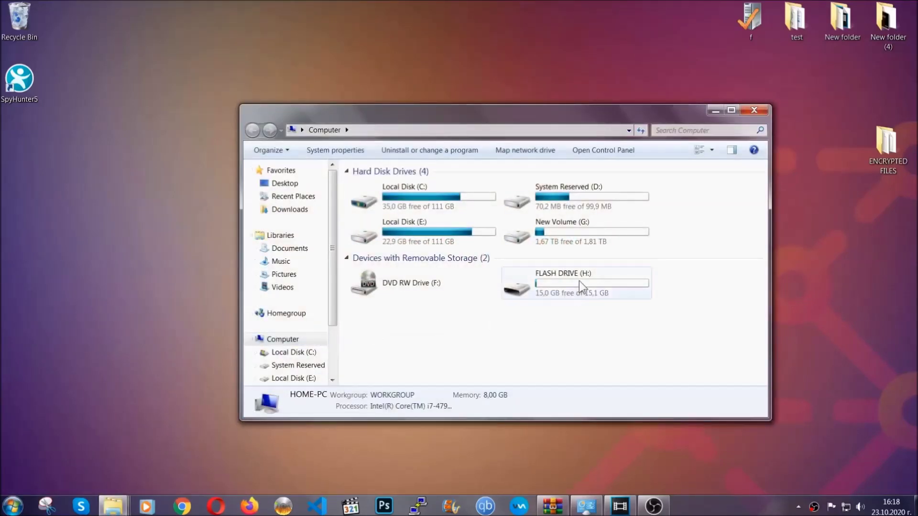
double_click(578, 281)
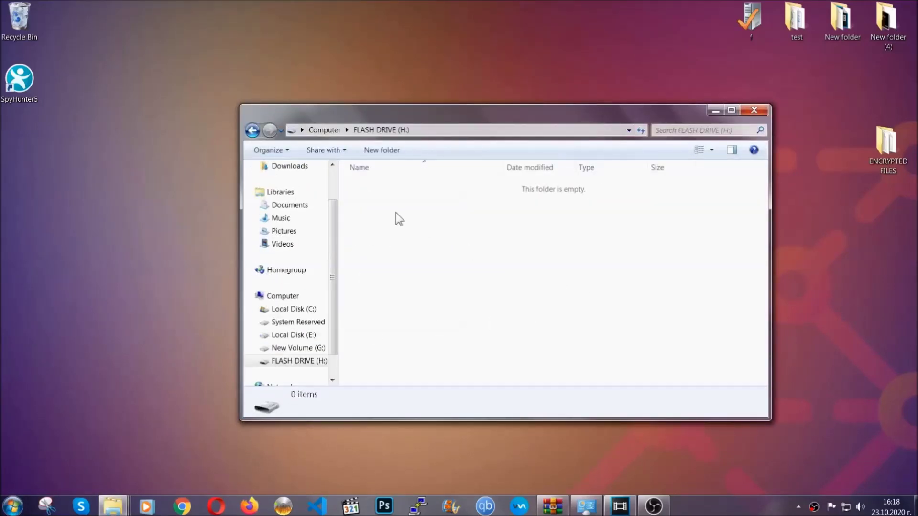
right_click(396, 213)
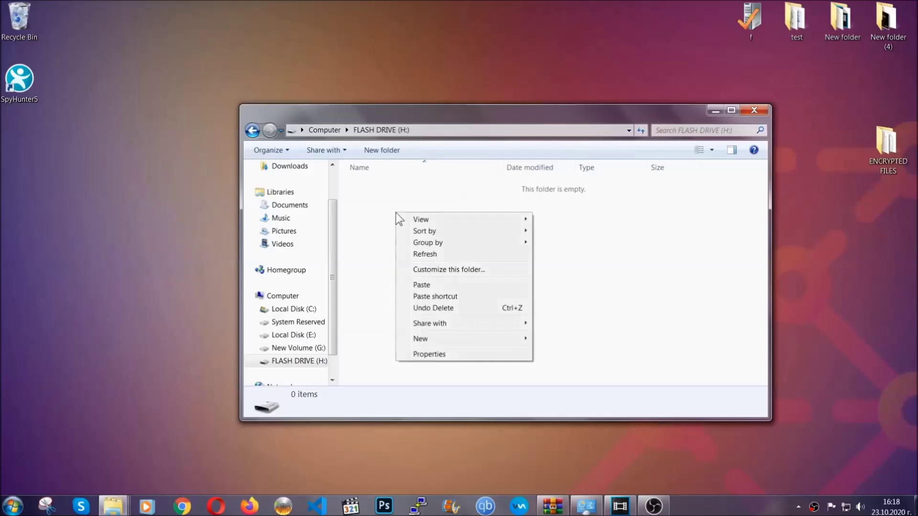
left_click(418, 286)
left_click(418, 286)
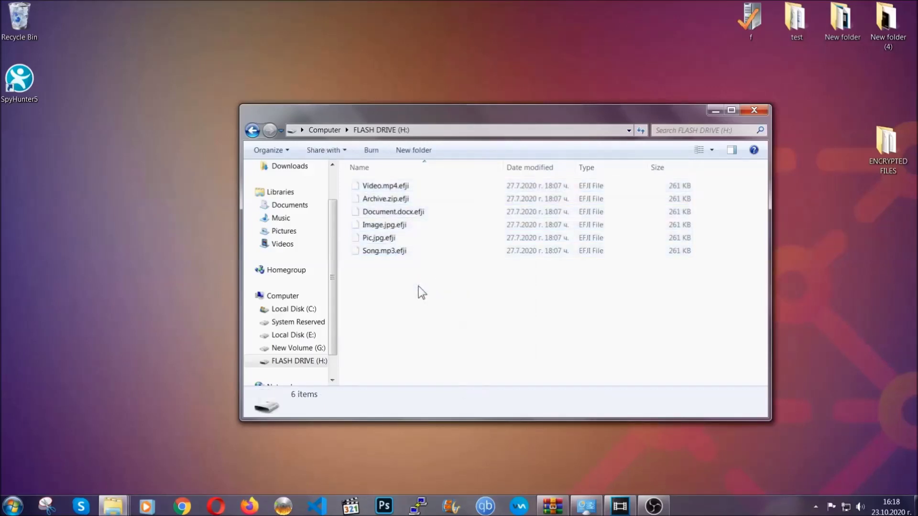
left_click(755, 110)
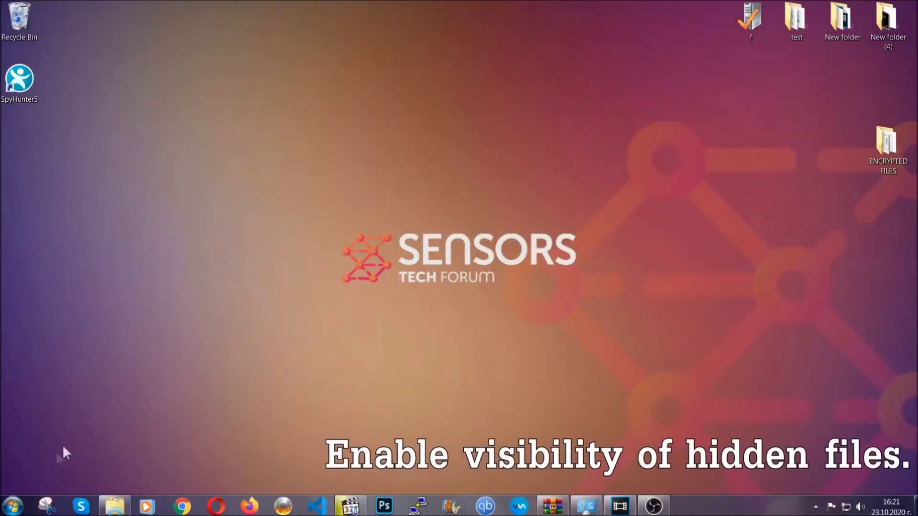
Step: Find 'hidden files and folders' in Start search and apply Show hidden files, folders, and drives
left_click(12, 506)
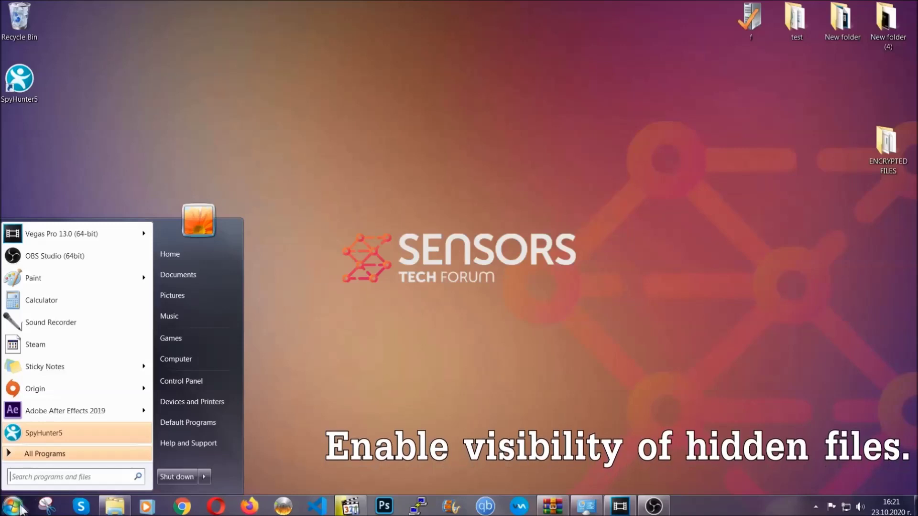
left_click(39, 476)
type("showh")
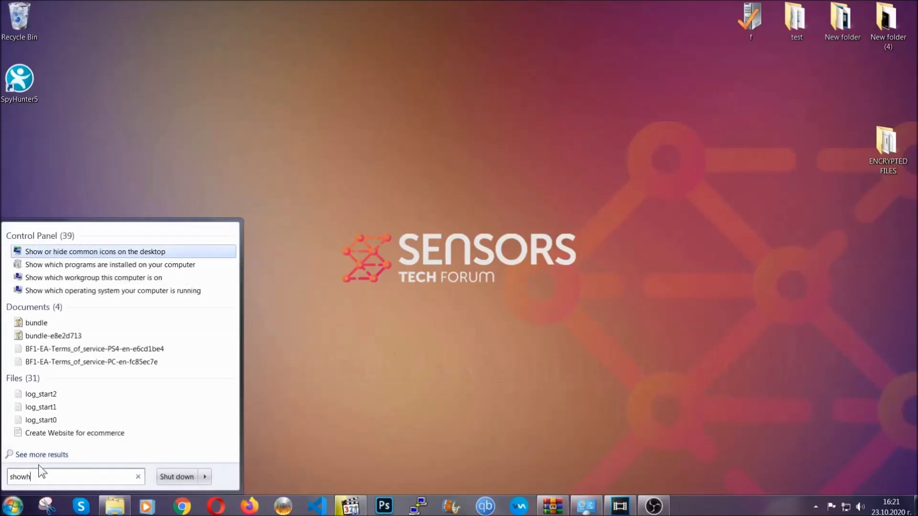
key("BackSpace")
type("hidden f")
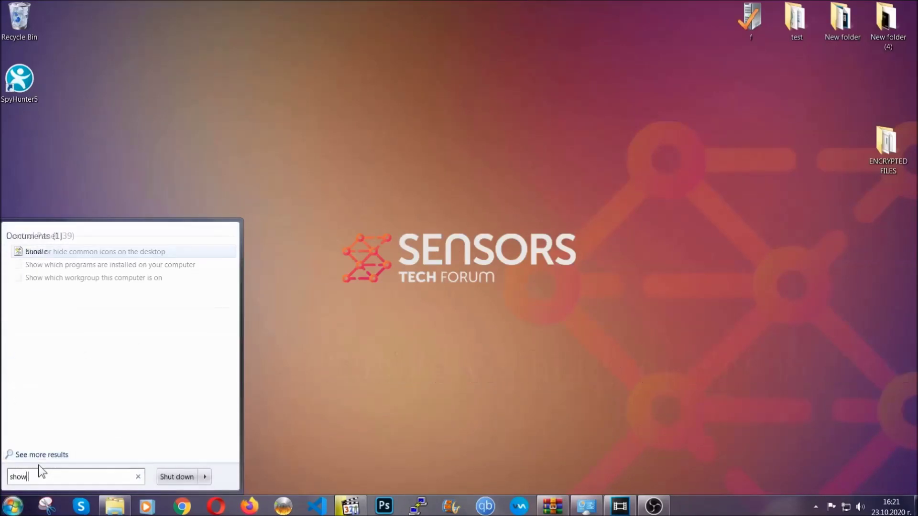
type("iles and folders")
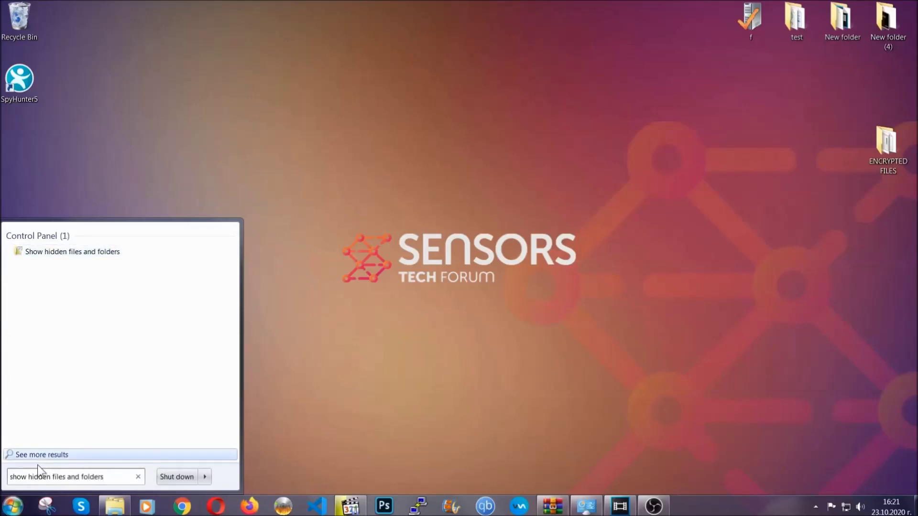
left_click(108, 252)
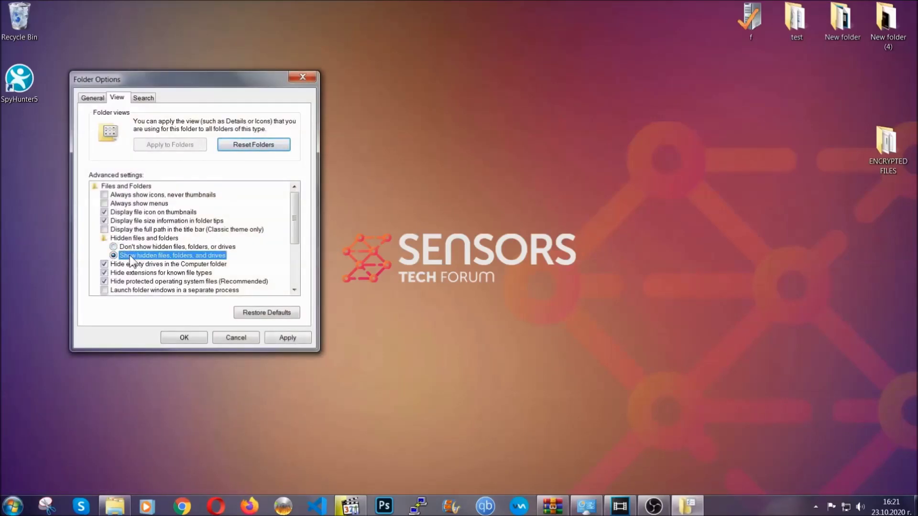
left_click(285, 338)
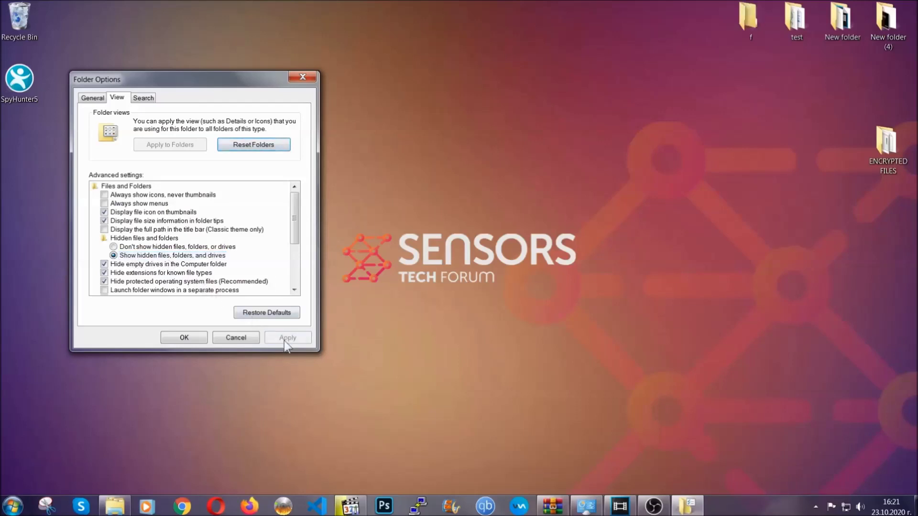
left_click(181, 338)
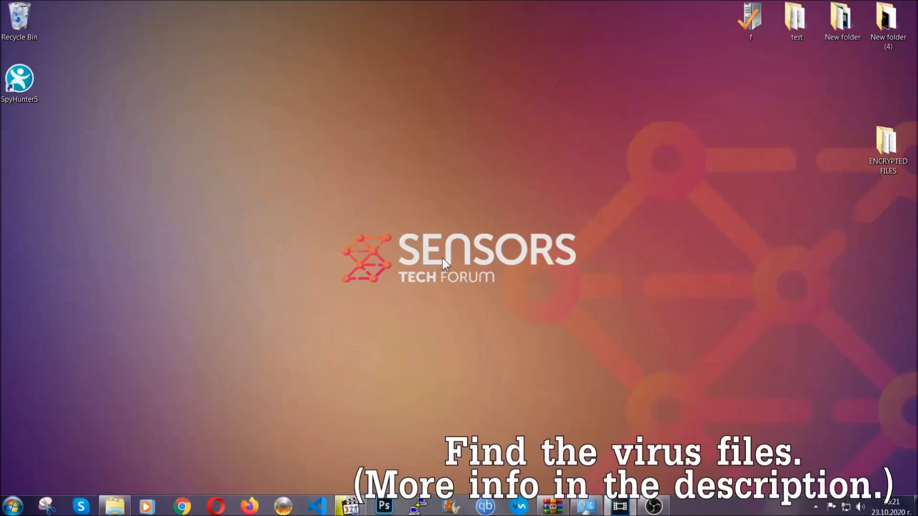
Step: Search the whole computer for 'fileextension:exe Example Vir'
left_click(13, 506)
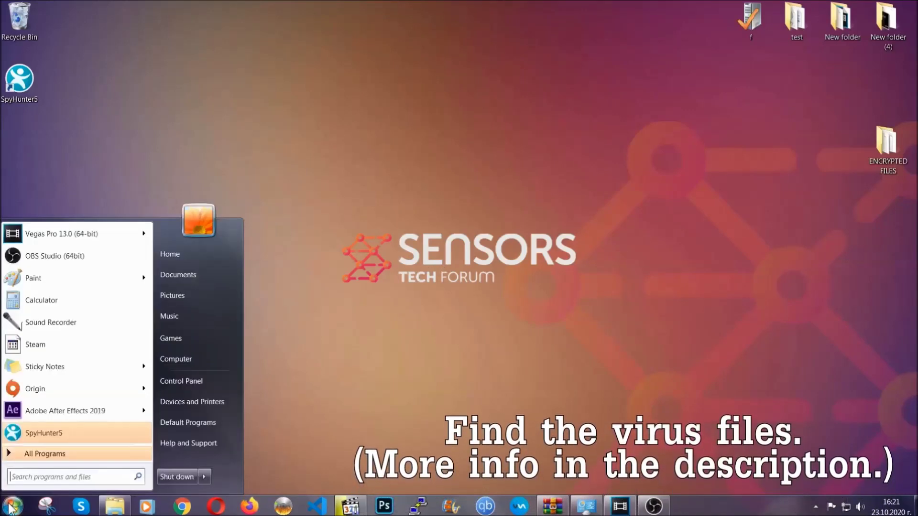
left_click(188, 357)
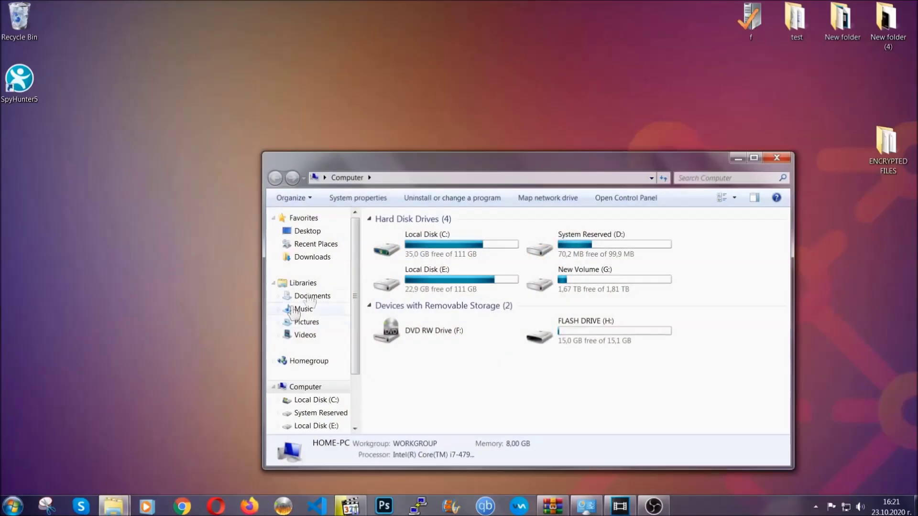
left_click_drag(499, 167, 438, 127)
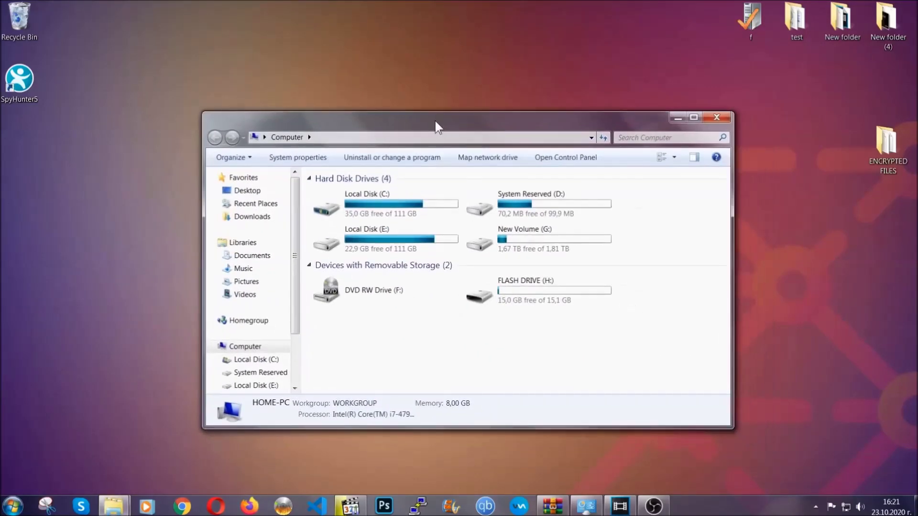
left_click(624, 138)
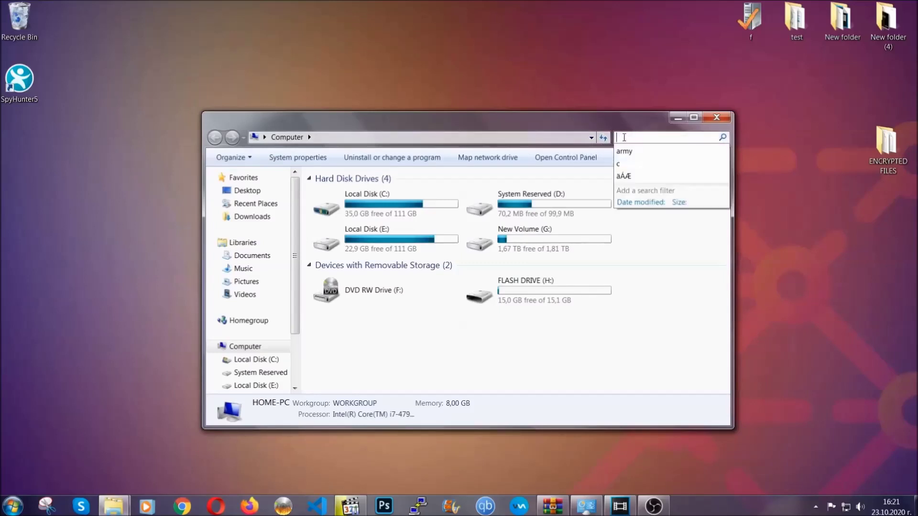
type("file")
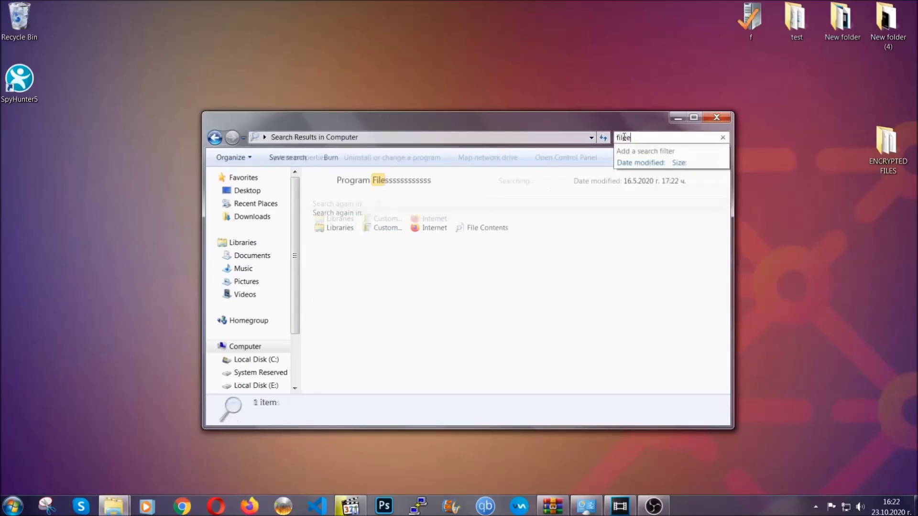
type("extension:exe ")
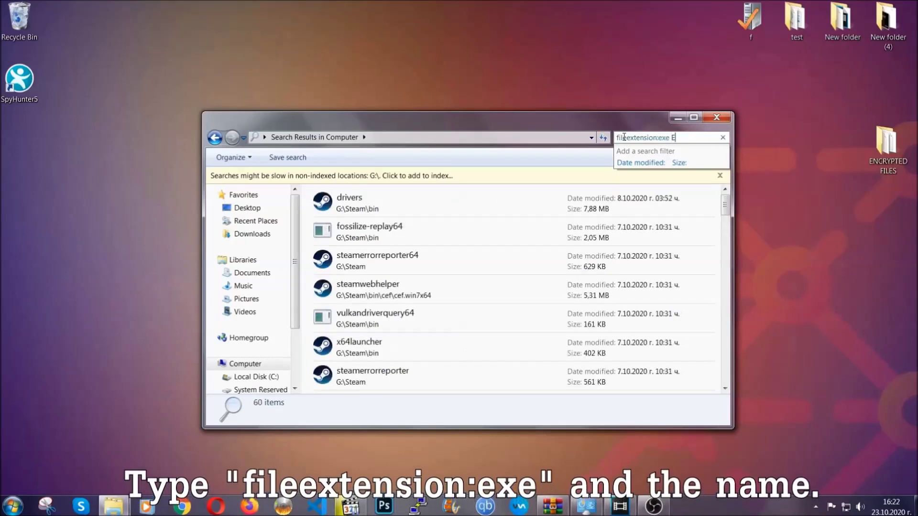
type("Example Virus Name")
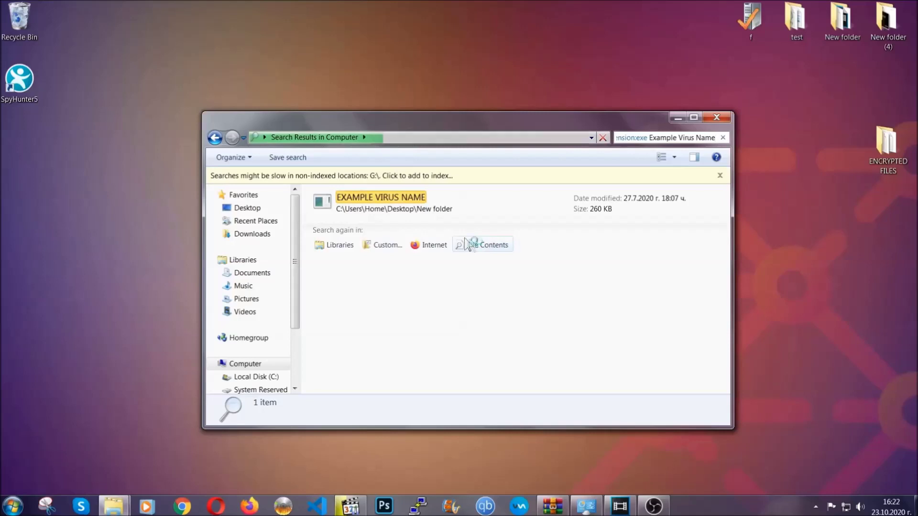
Step: Delete the EXAMPLE VIRUS NAME result to the Recycle Bin and close Explorer
left_click(401, 196)
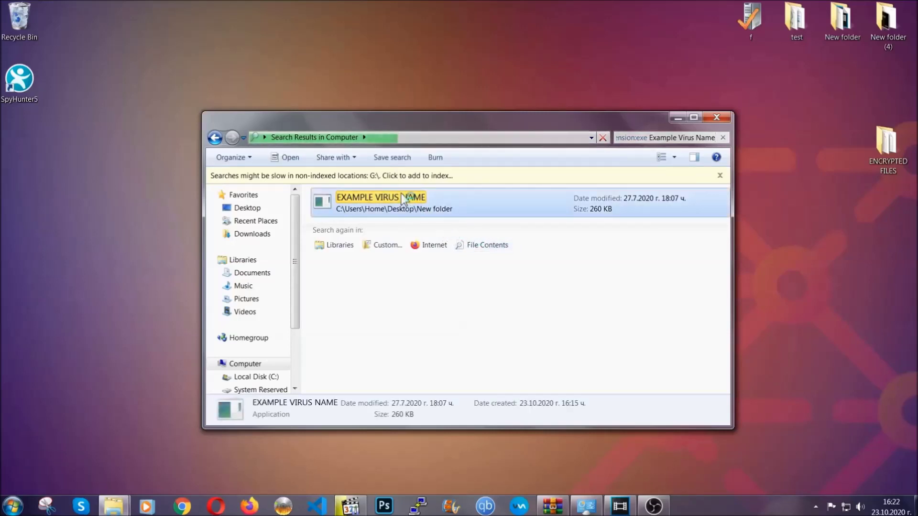
right_click(401, 196)
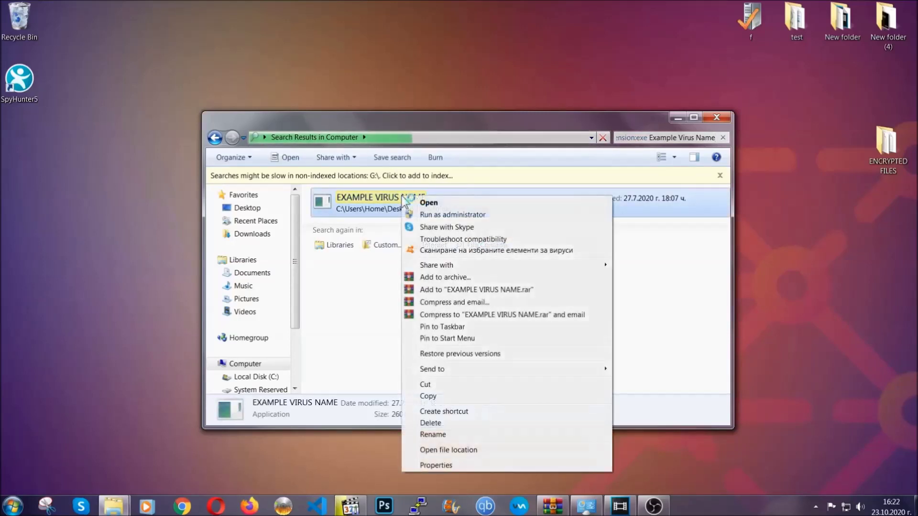
left_click(442, 423)
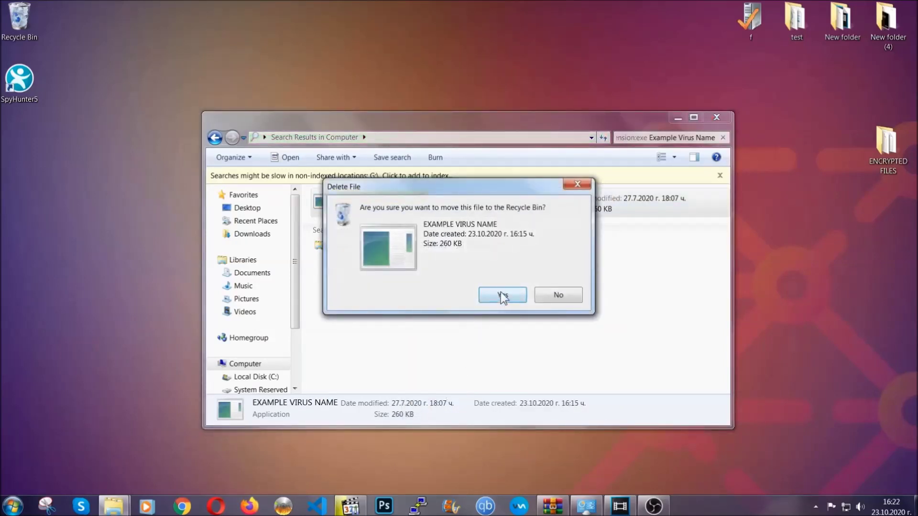
left_click(502, 296)
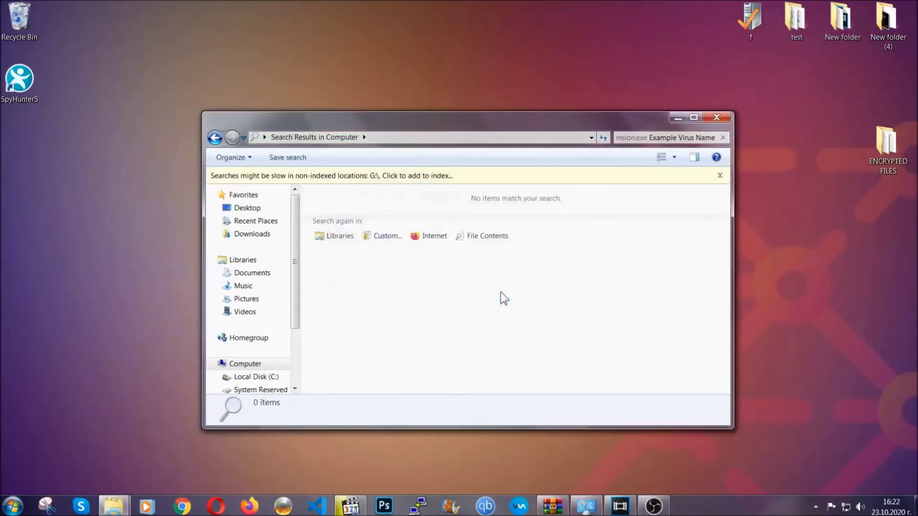
left_click(717, 117)
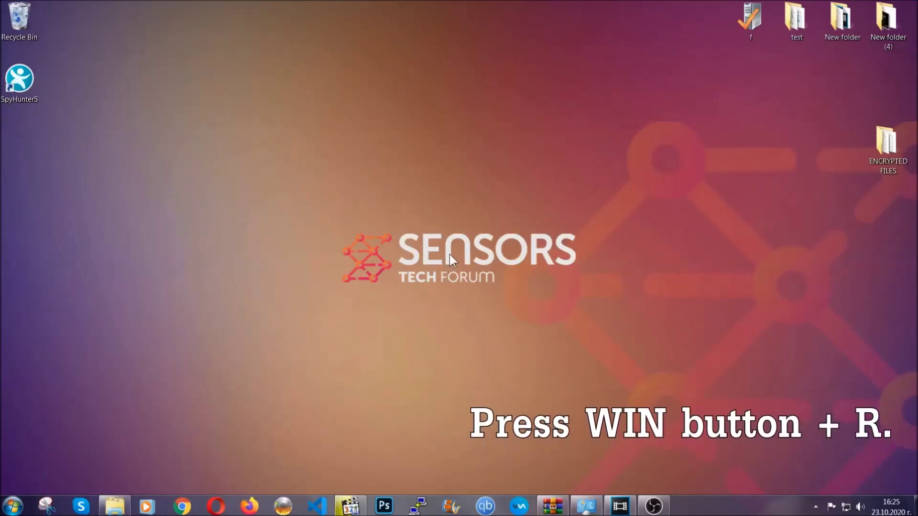
Step: Replace 'cmd' with REGEDIT in the Win+R Run dialog and run it
key("super+r")
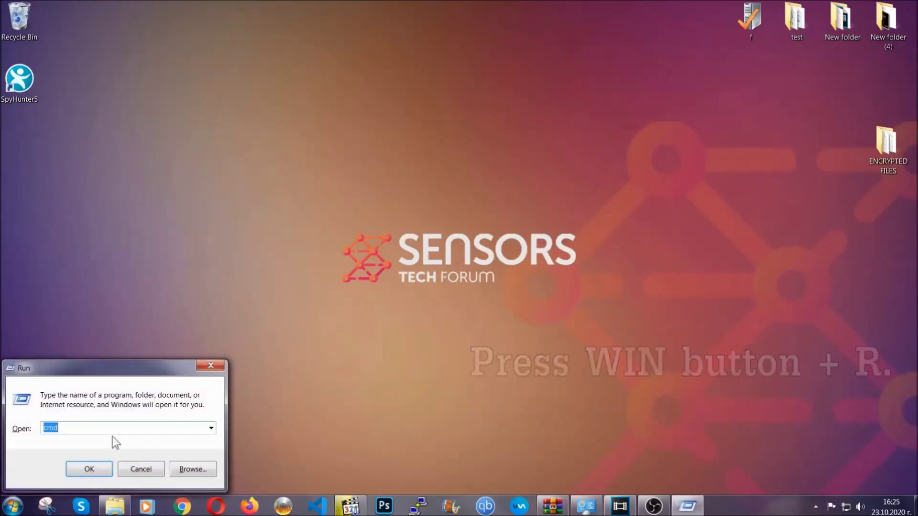
left_click(87, 435)
left_click_drag(87, 435, 13, 436)
type("REGEDIT")
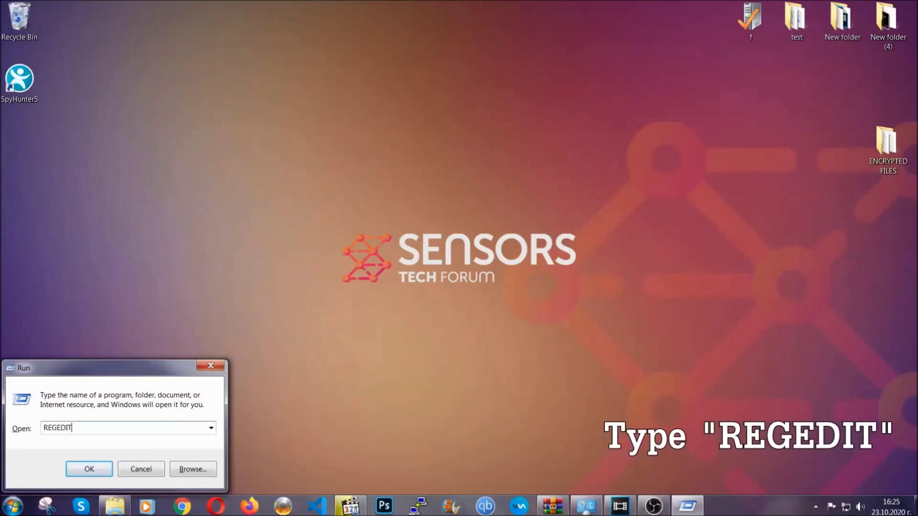
left_click(69, 471)
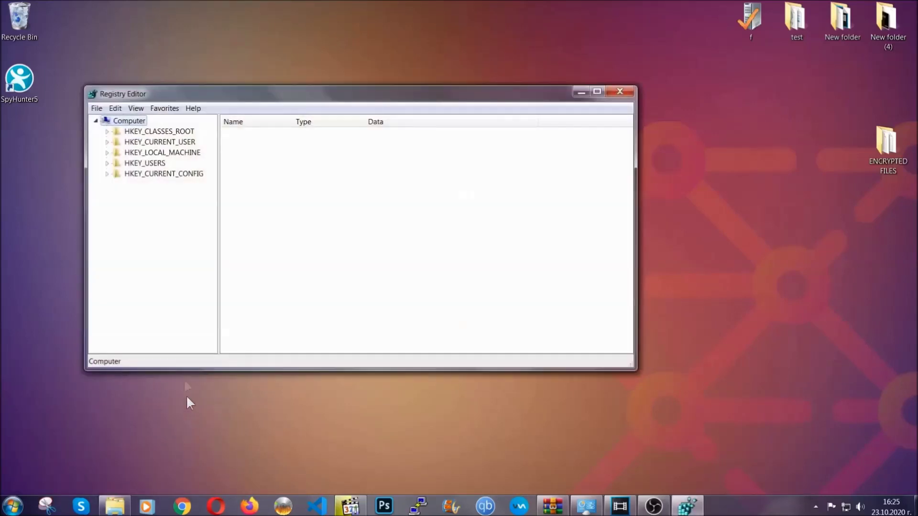
Step: Export the entire registry as BACKUP to the Desktop, leaving the File menu without importing
left_click(96, 108)
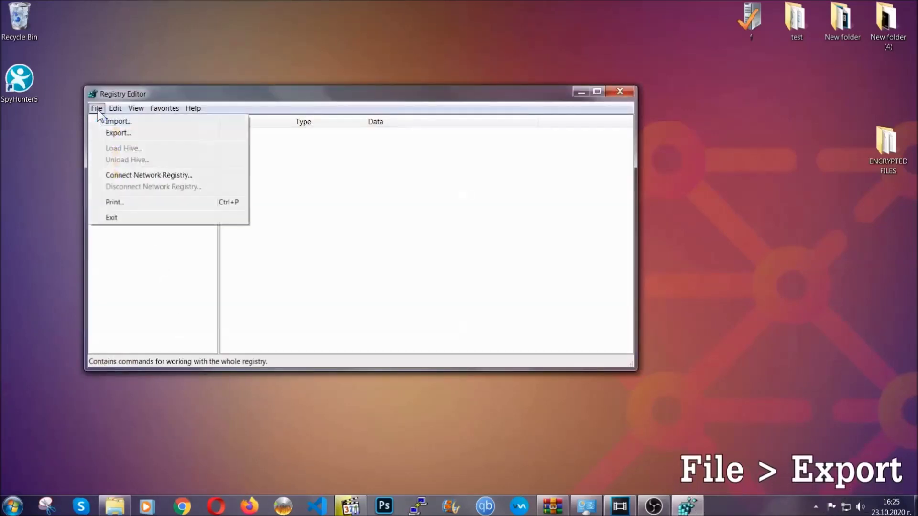
left_click(119, 132)
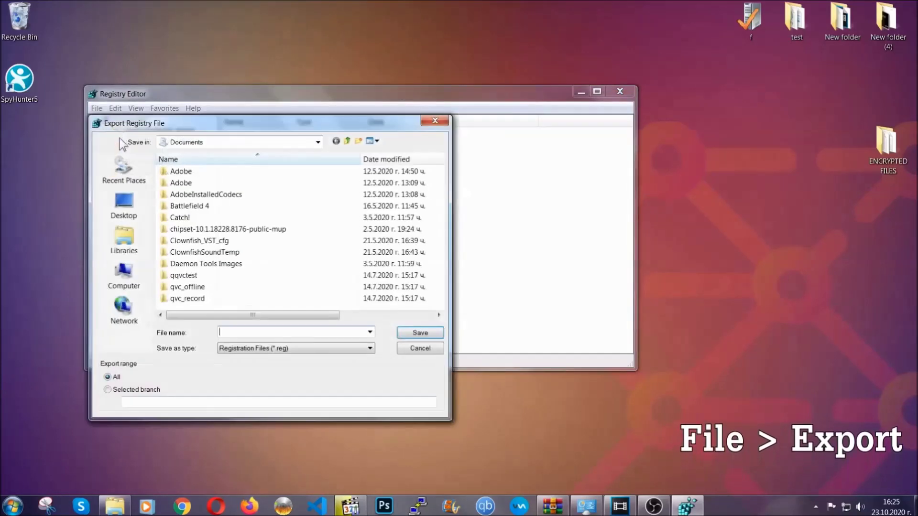
left_click(120, 203)
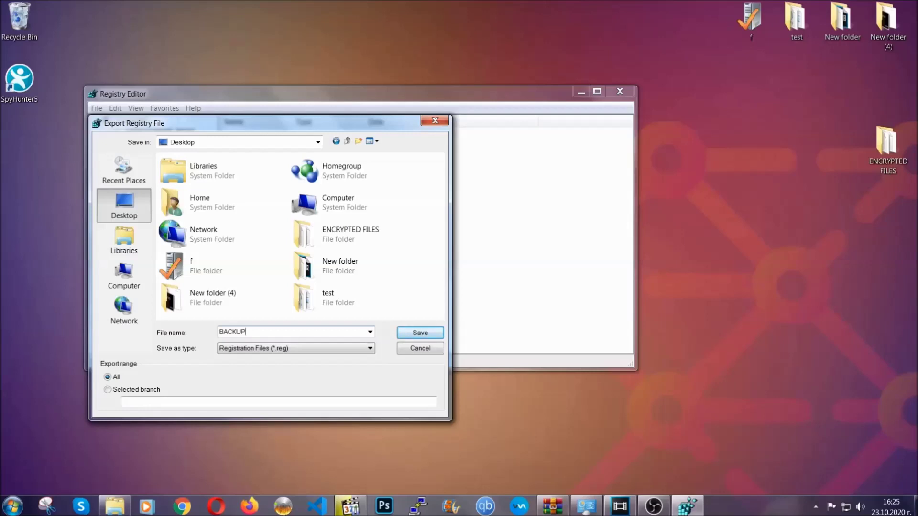
left_click(414, 335)
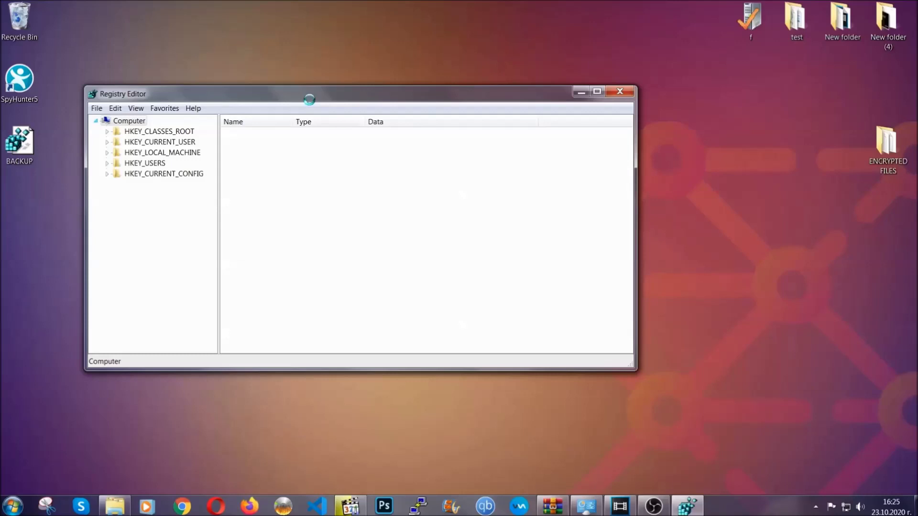
left_click_drag(309, 99, 400, 129)
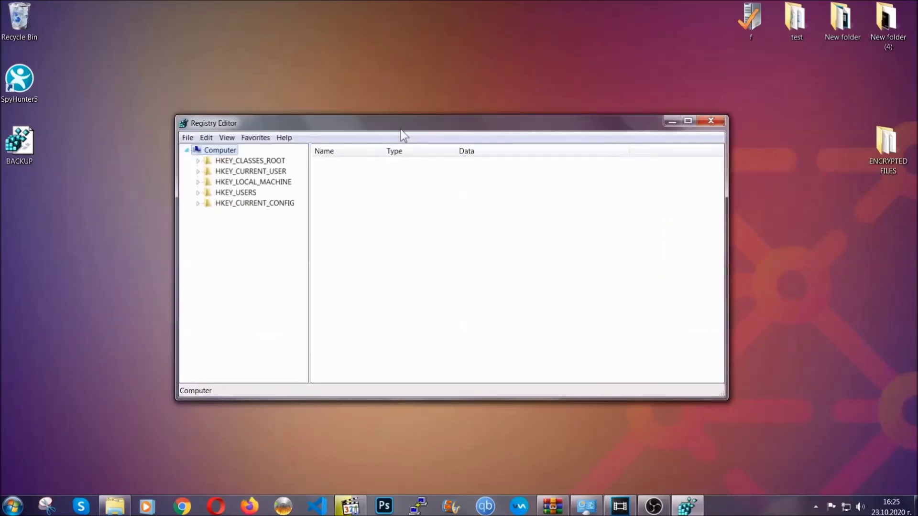
left_click(187, 140)
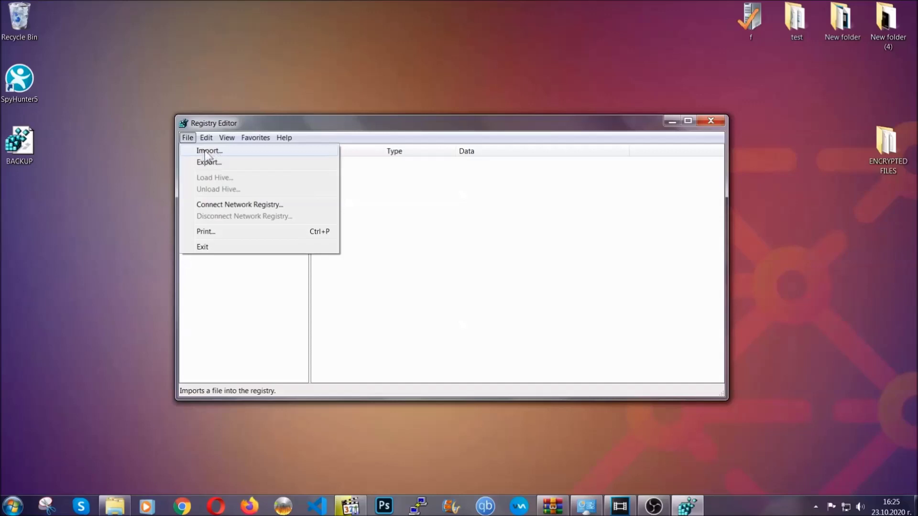
left_click(188, 139)
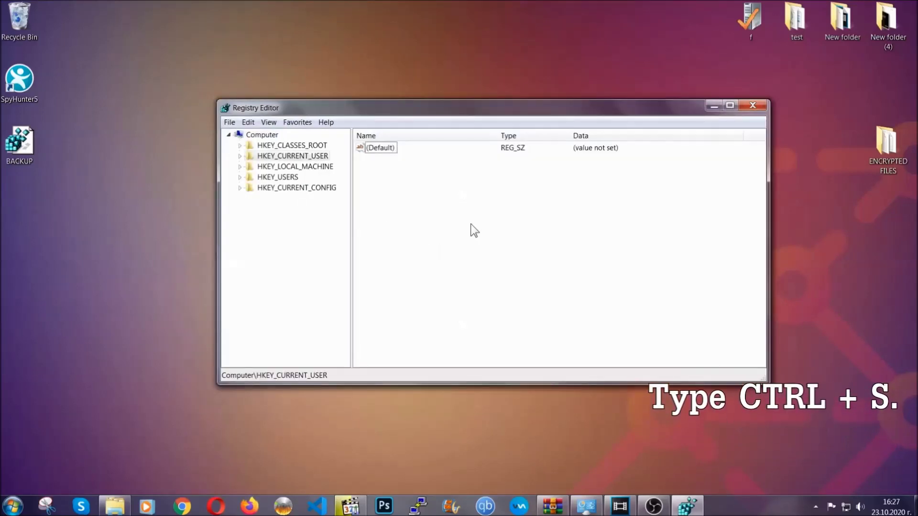
Step: Search the registry for RunOnce and open the neighbouring Run key
key("ctrl+f")
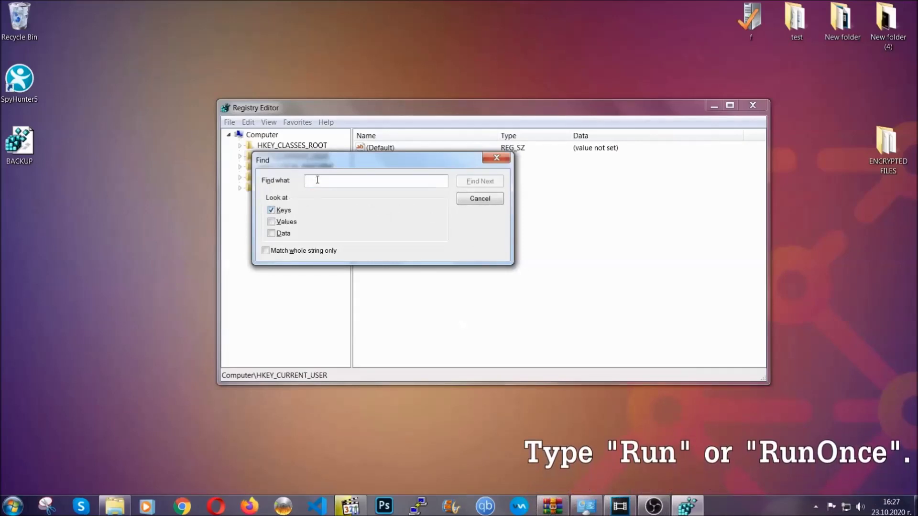
type("RunO")
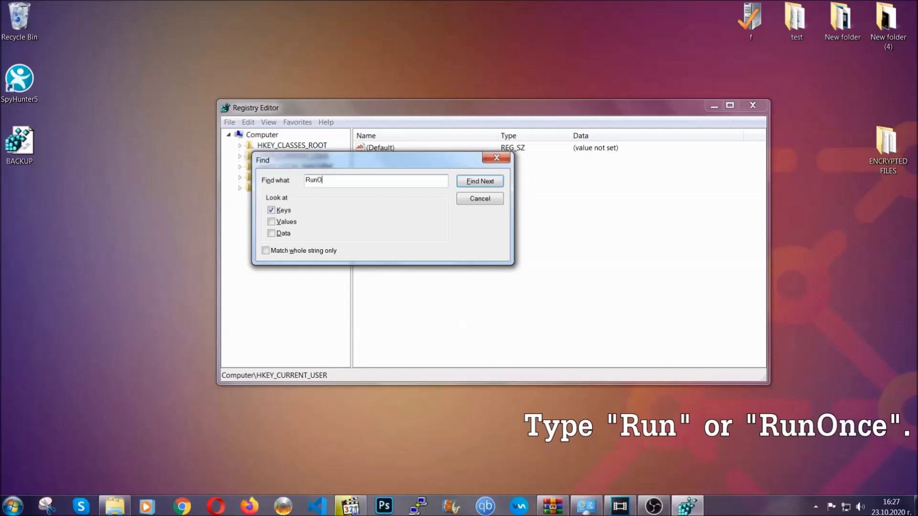
type("nce")
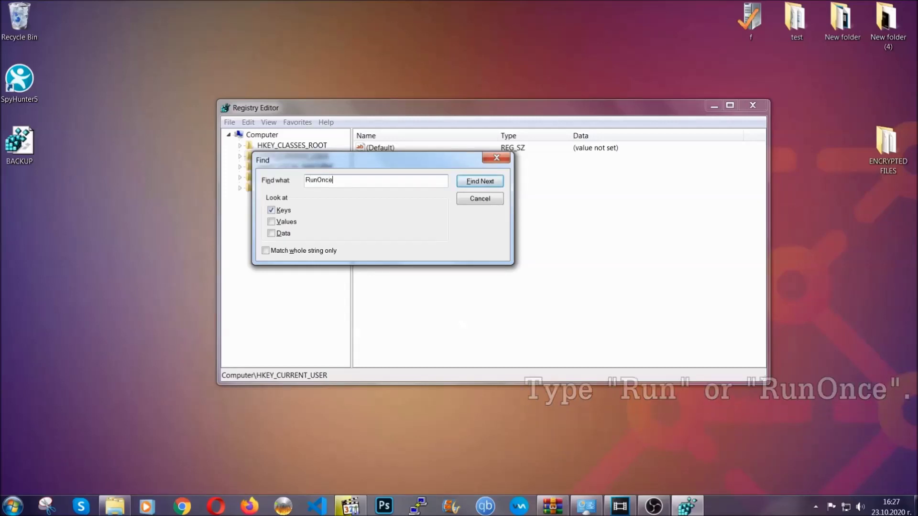
left_click(480, 181)
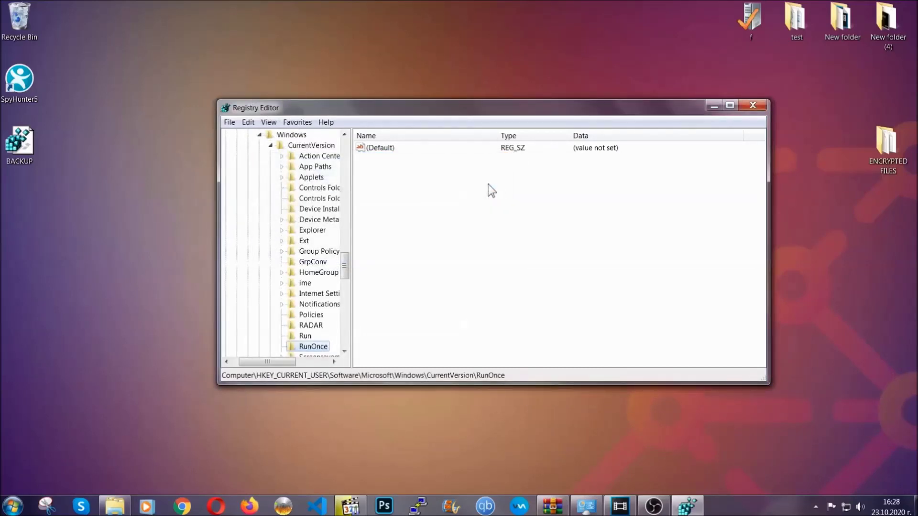
left_click_drag(344, 262, 345, 274)
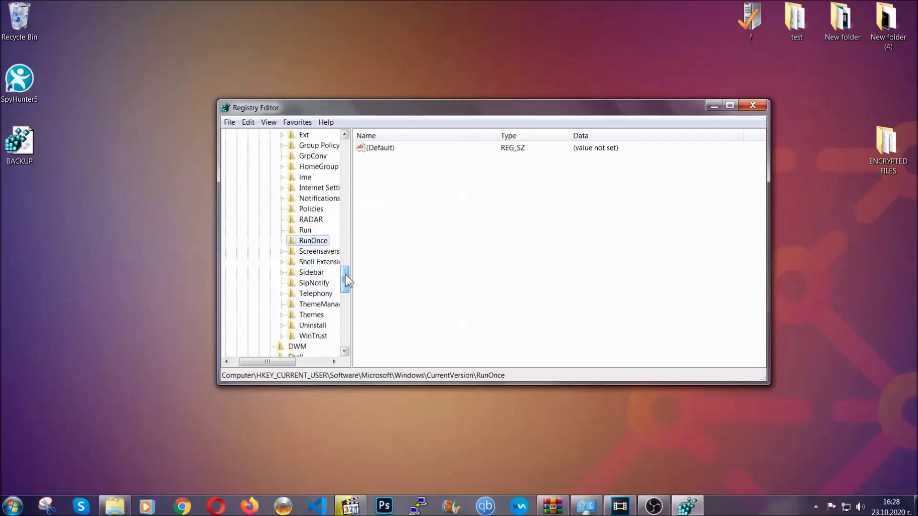
left_click(305, 230)
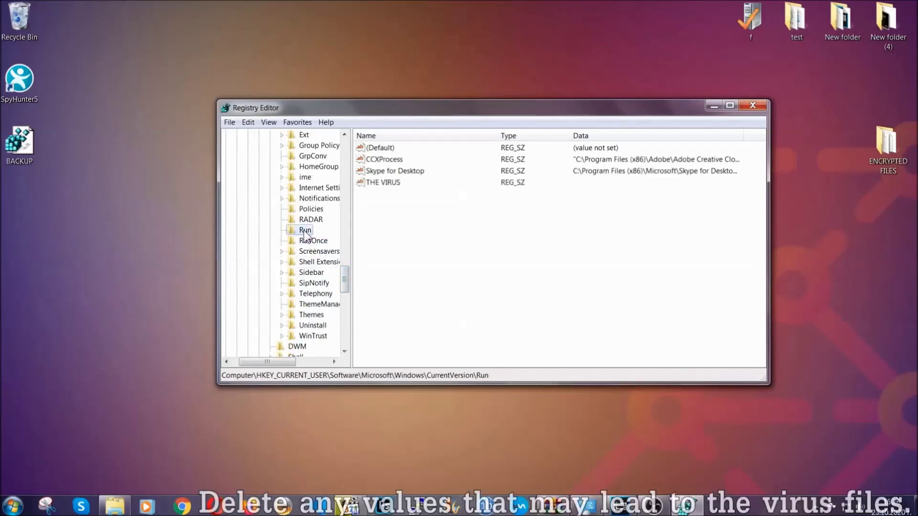
Step: Delete THE VIRUS value from the Run key and confirm the deletion
left_click(377, 184)
right_click(377, 183)
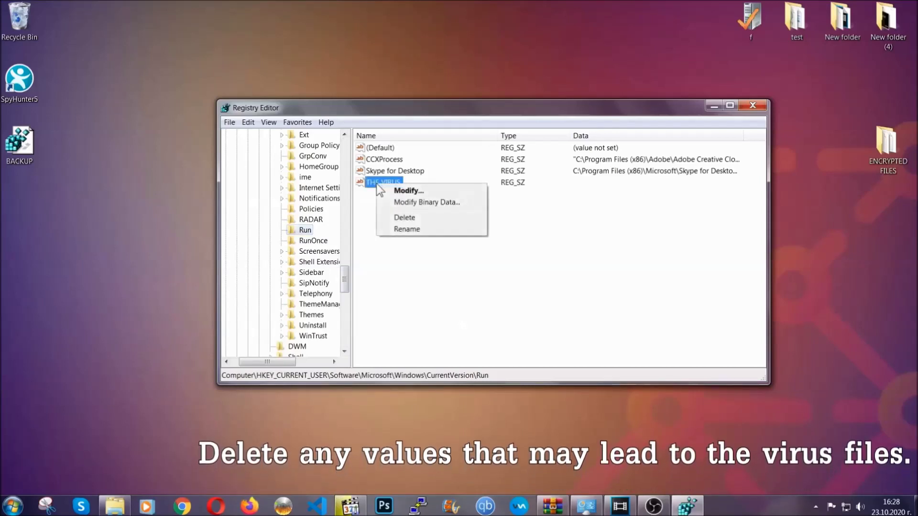
left_click(397, 218)
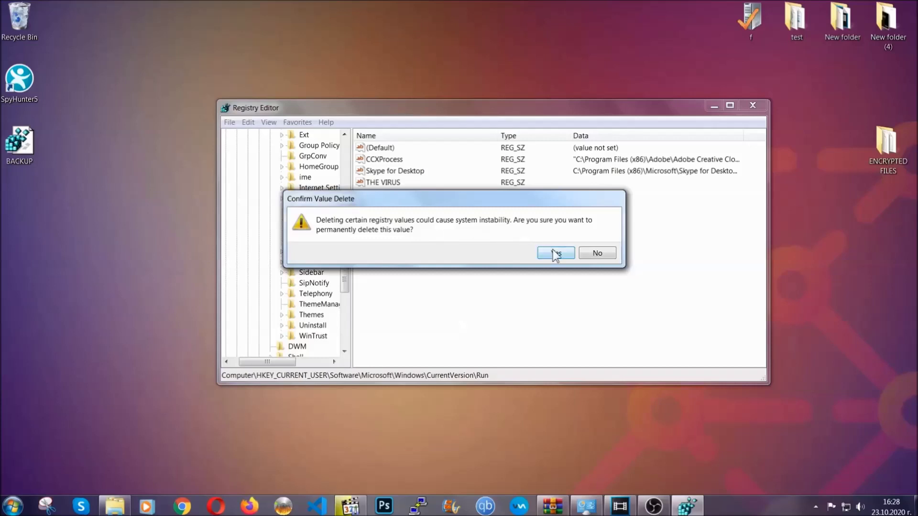
left_click(556, 254)
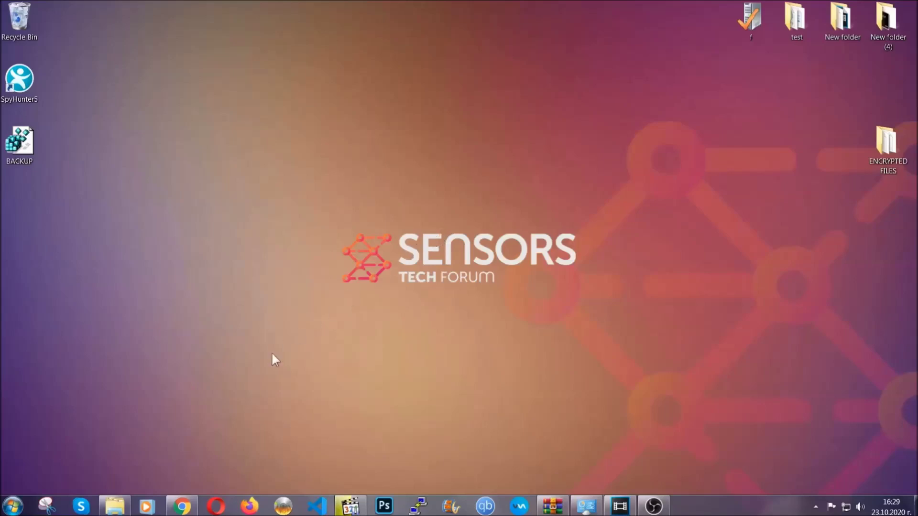
Step: Show the 'Decrypt (Recover) Files Encrypted by Ransomware' article in Chrome, scrolled to its six recovery methods
left_click(182, 507)
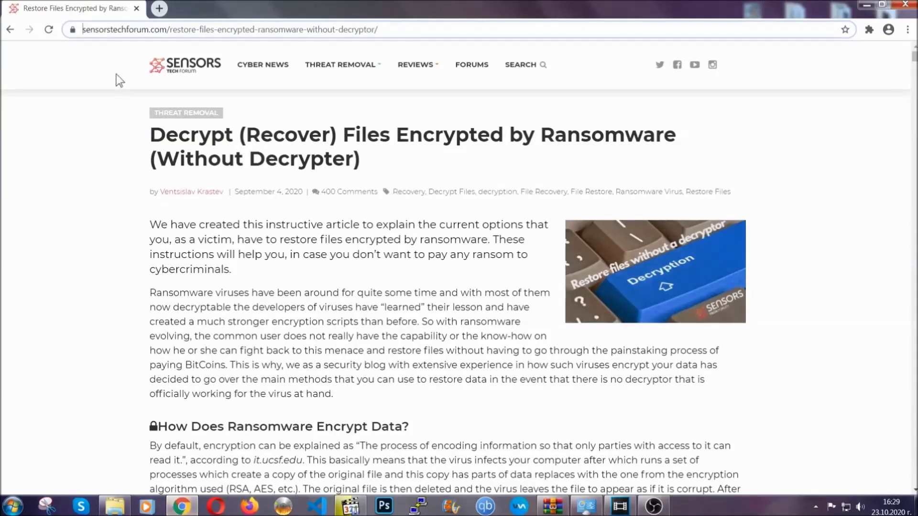
left_click_drag(83, 30, 414, 34)
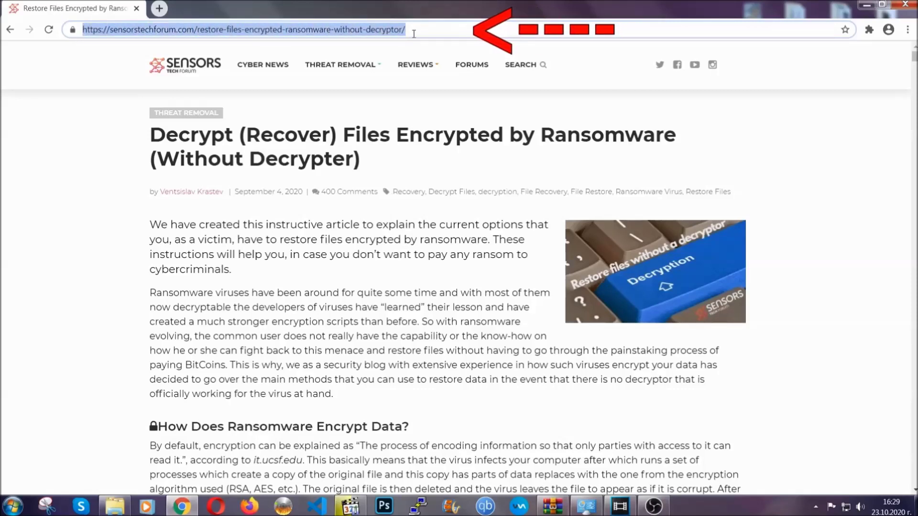
mouse_move(415, 94)
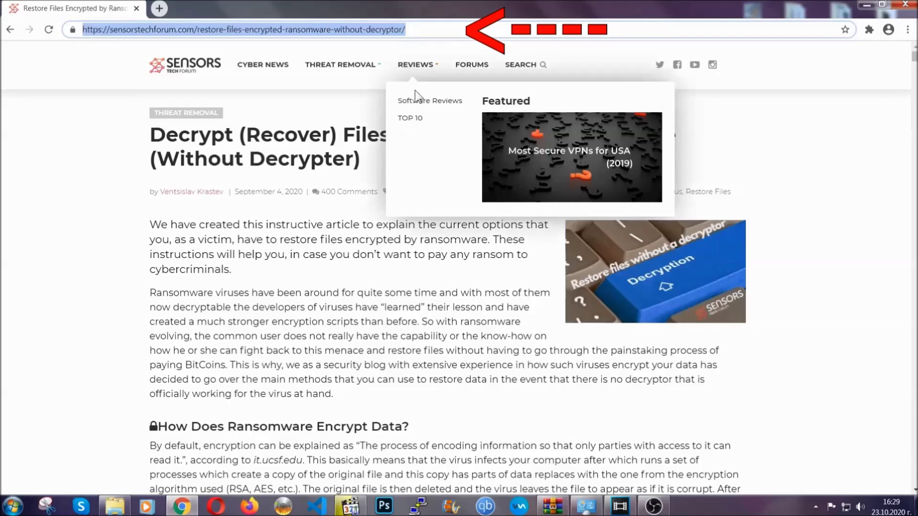
scroll(473, 256, "down", 5)
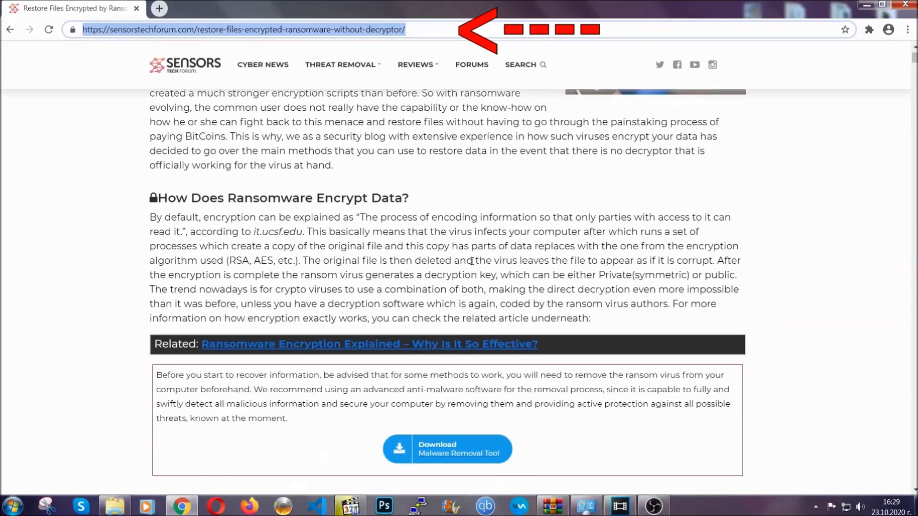
scroll(472, 261, "down", 6)
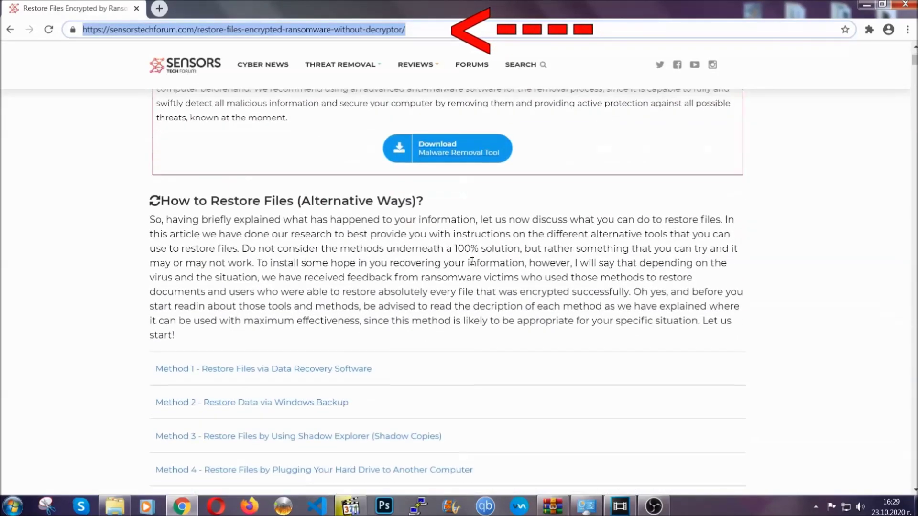
scroll(472, 261, "down", 1)
scroll(473, 263, "down", 3)
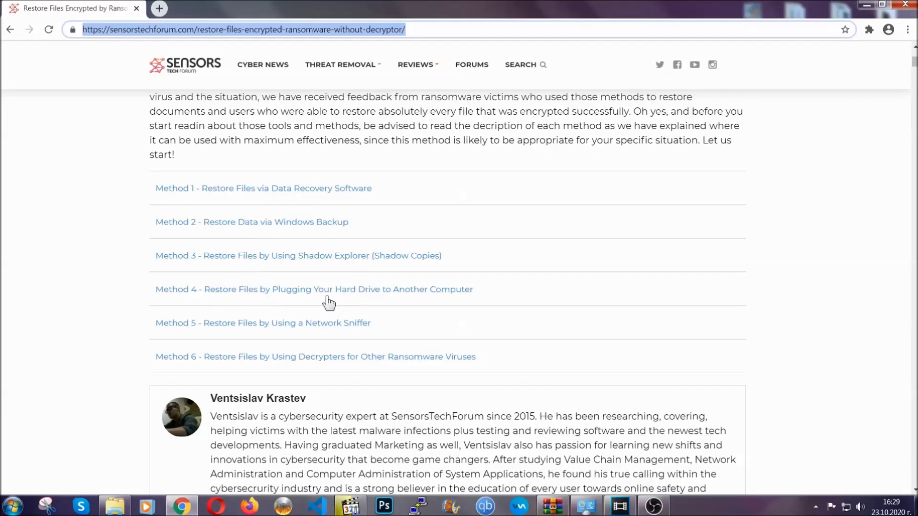
Step: Expand the 'Method 2 – Restore Data via Windows Backup' section and review its summary table
left_click(286, 222)
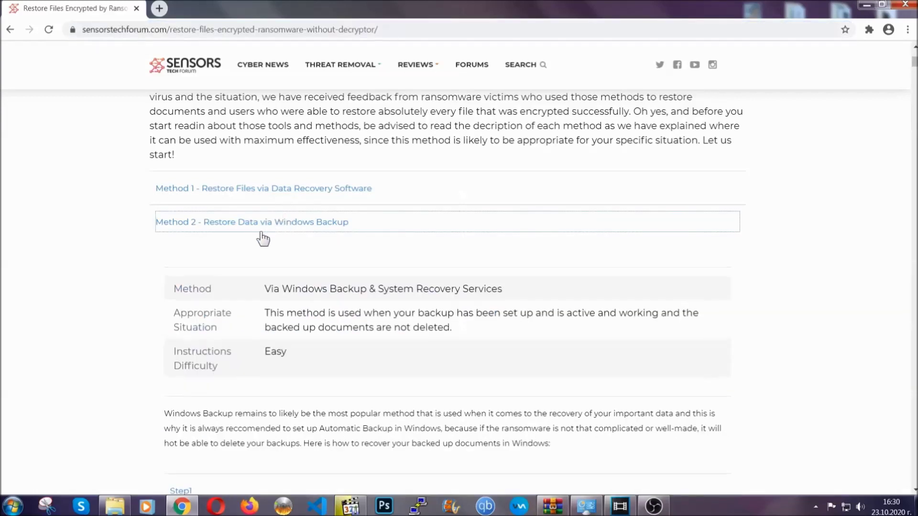
left_click_drag(274, 273, 323, 357)
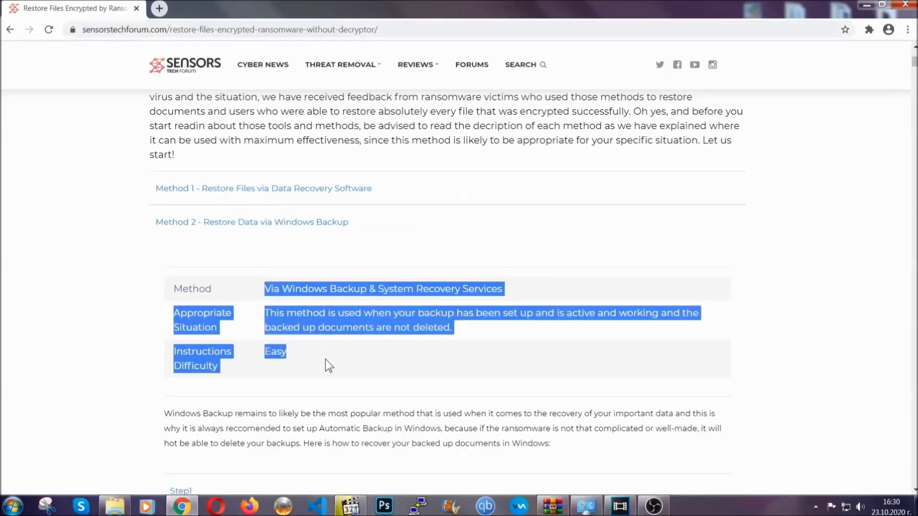
left_click(328, 357)
scroll(328, 357, "down", 4)
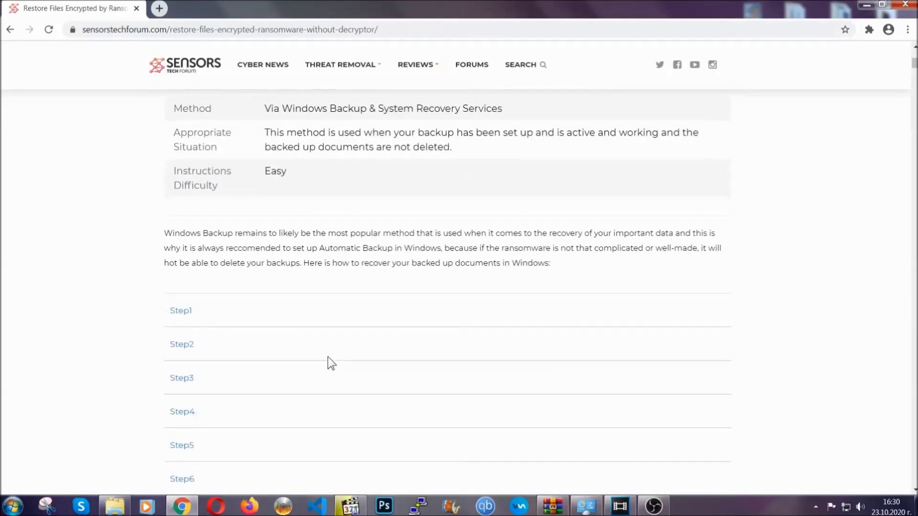
scroll(328, 356, "down", 1)
Step: Expand Step1, Step2 and Step3 of the Windows Backup method
left_click(190, 252)
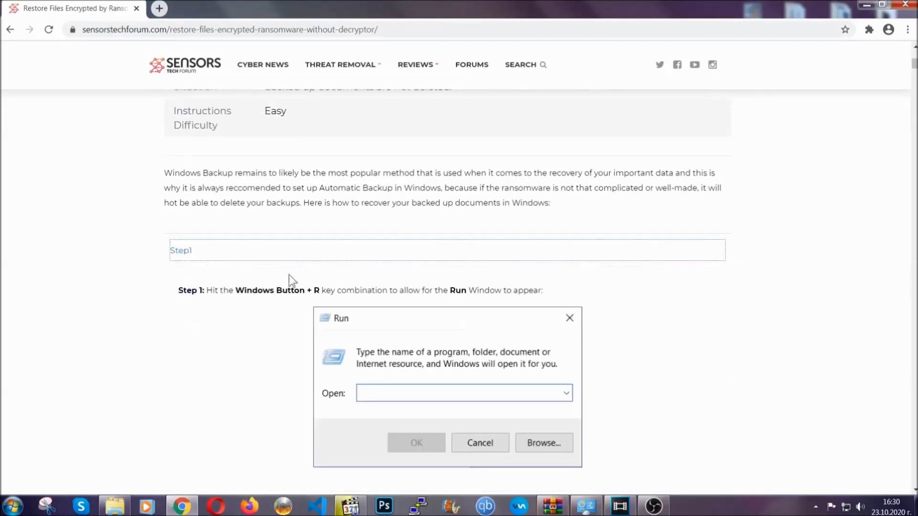
scroll(430, 301, "down", 5)
left_click(215, 300)
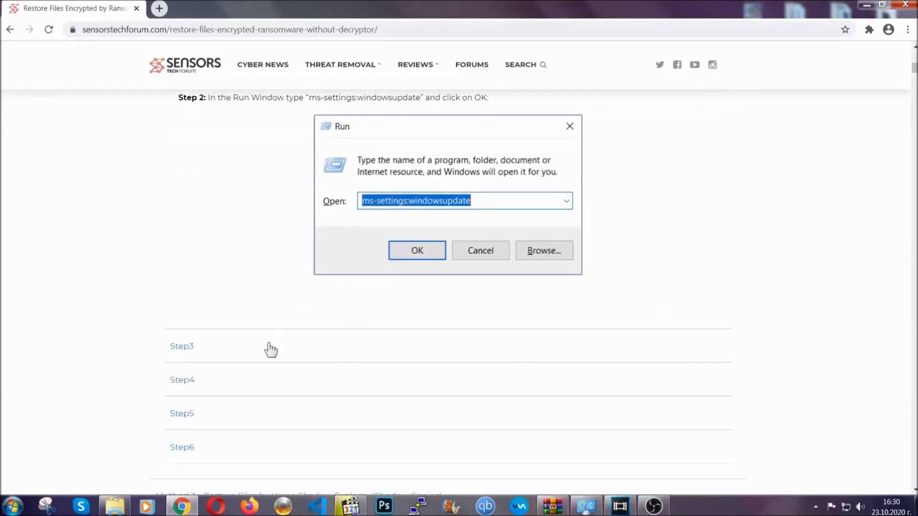
left_click(270, 349)
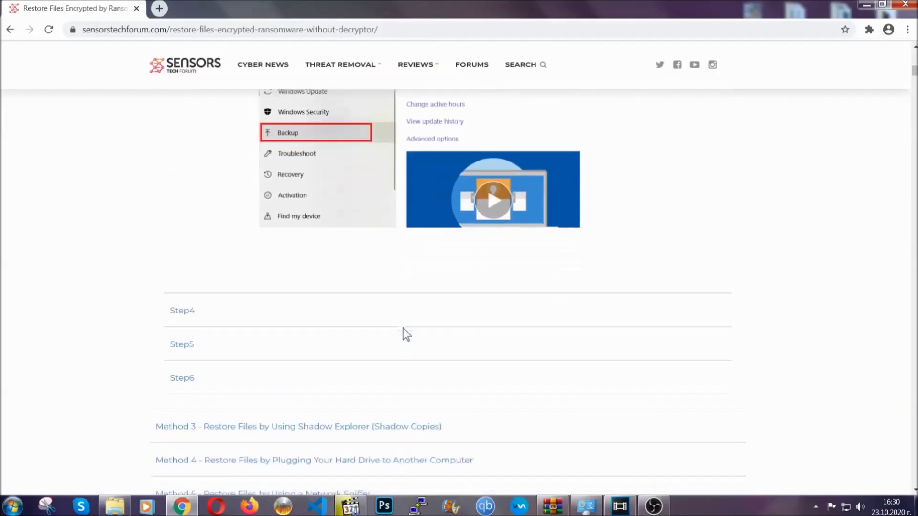
scroll(403, 328, "down", 8)
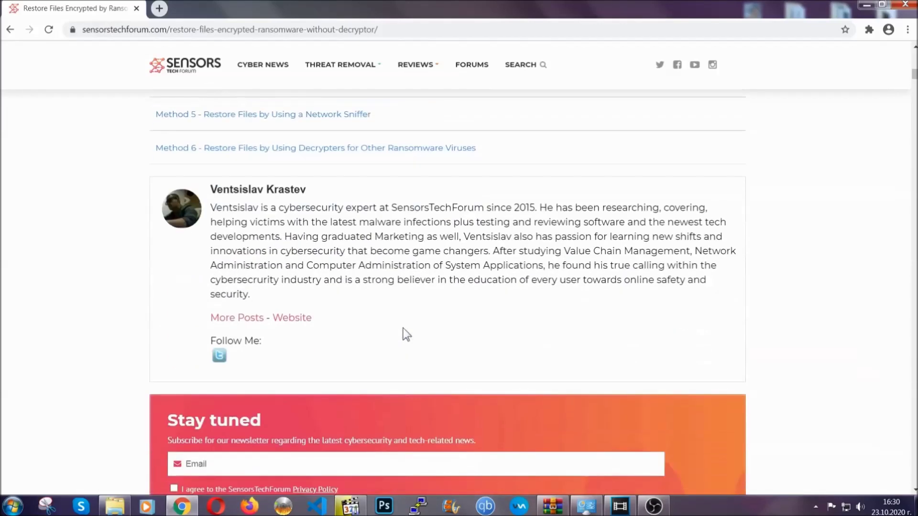
Step: Return to the article title and minimize Chrome to show the desktop
scroll(403, 328, "up", 20)
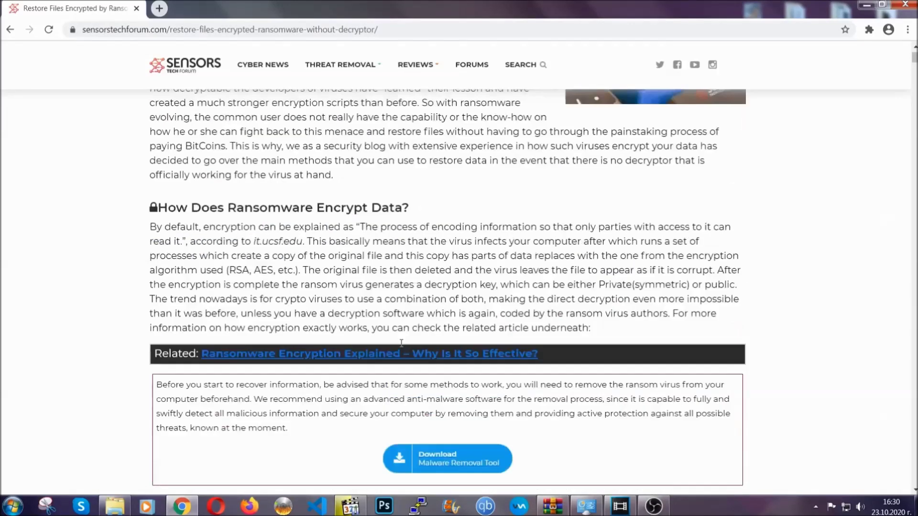
scroll(400, 342, "up", 5)
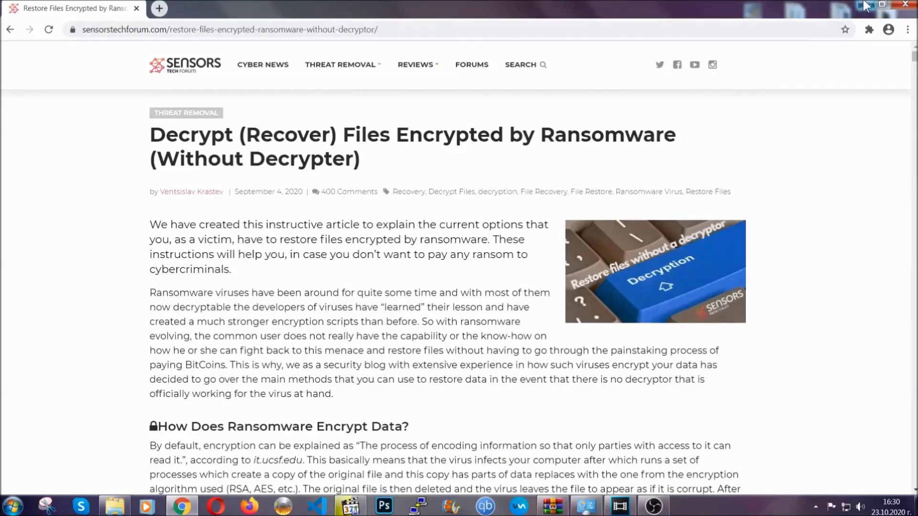
left_click(865, 6)
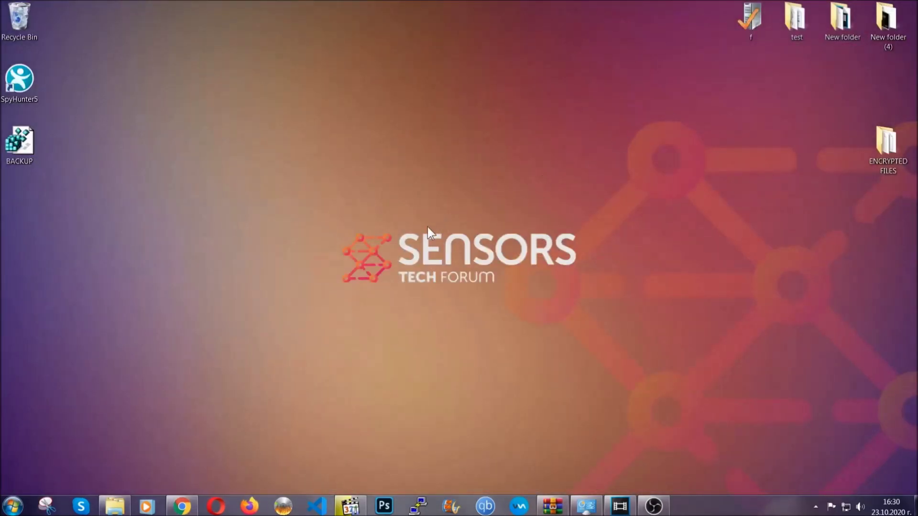